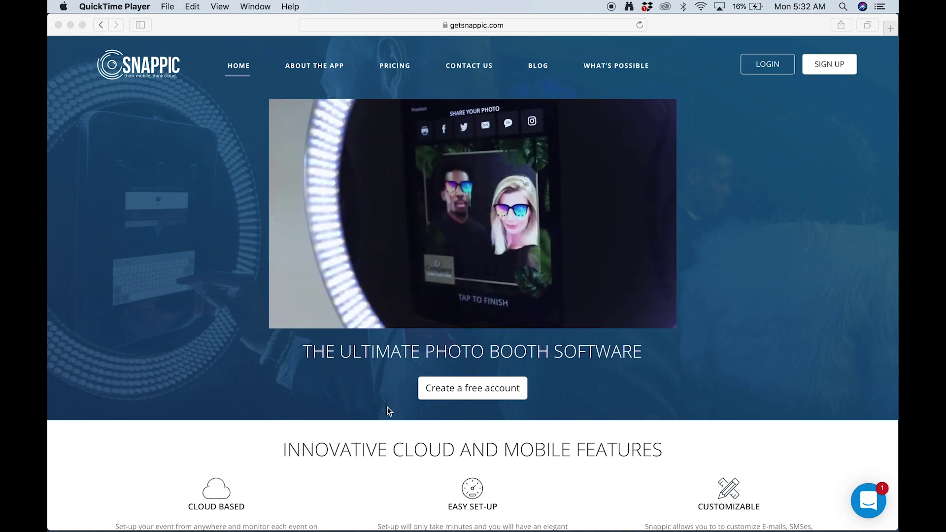
- Start a free Snappic account, entering the full name, e-mail address and town in the sign-up form
{"action": "left_click", "coordinate": [440, 390]}
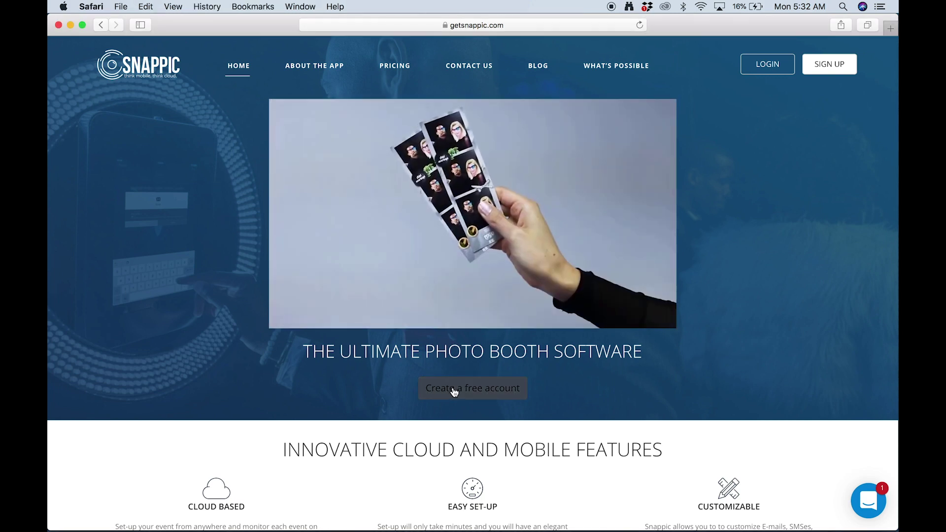
{"action": "left_click", "coordinate": [451, 390]}
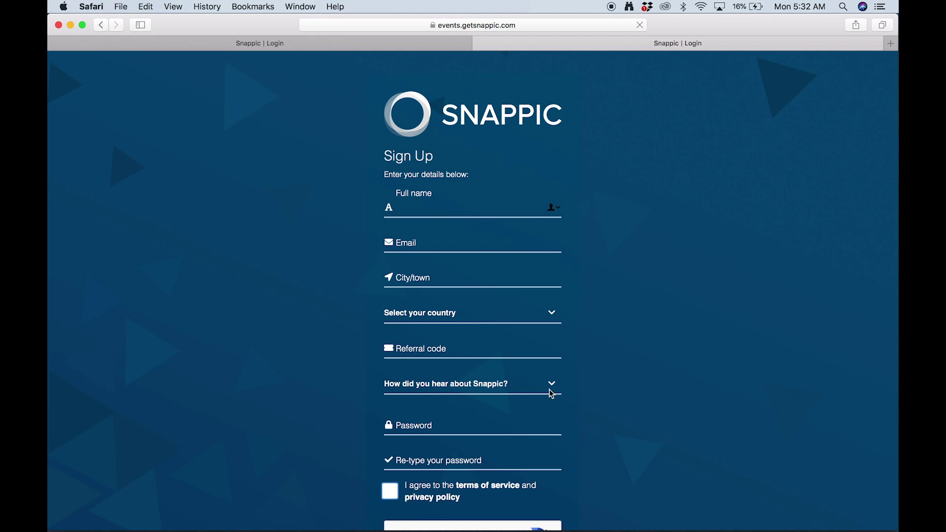
{"action": "key", "text": "Tab"}
{"action": "key", "text": "Tab"}
{"action": "type", "text": "Forest"}
- Choose United States and 'Other' as the referral source, submit, and activate via the welcome email
{"action": "left_click", "coordinate": [473, 313]}
{"action": "left_click", "coordinate": [392, 363]}
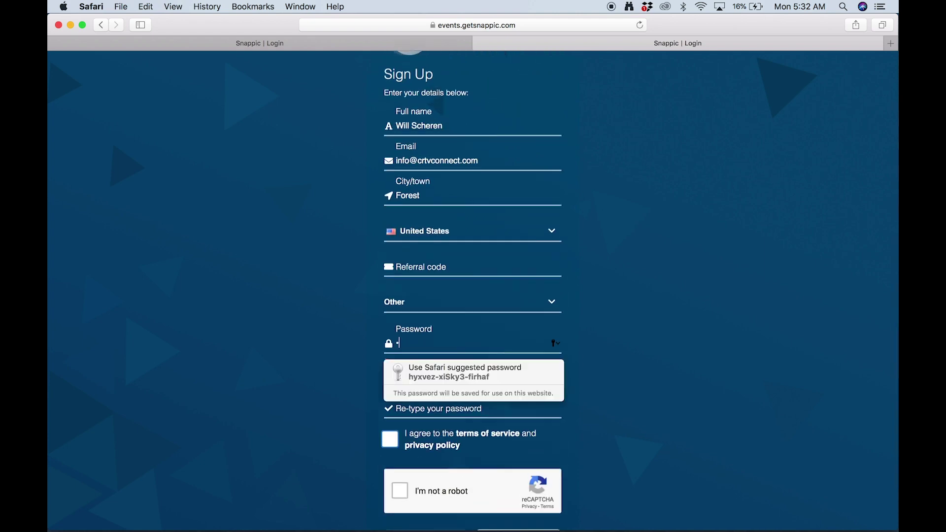
{"action": "left_click", "coordinate": [389, 368]}
{"action": "left_click", "coordinate": [426, 473]}
{"action": "left_click", "coordinate": [466, 108]}
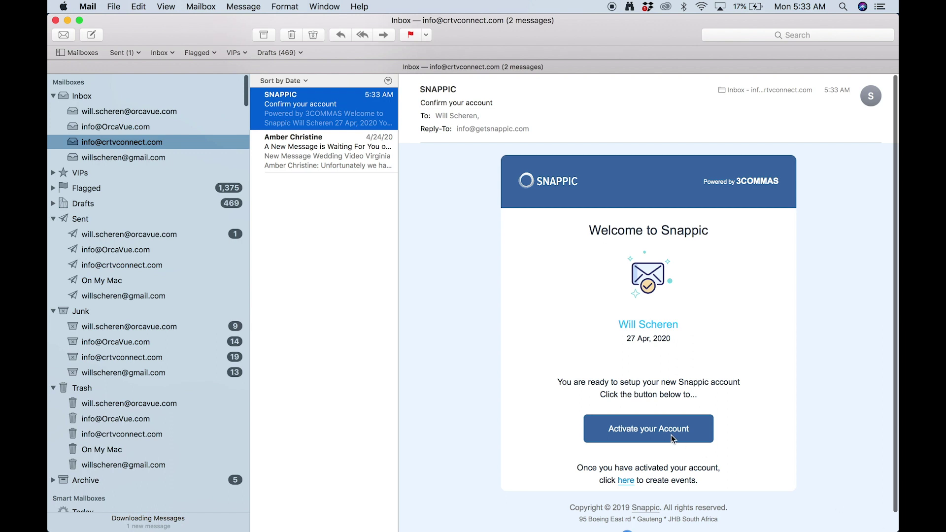
{"action": "left_click", "coordinate": [665, 433]}
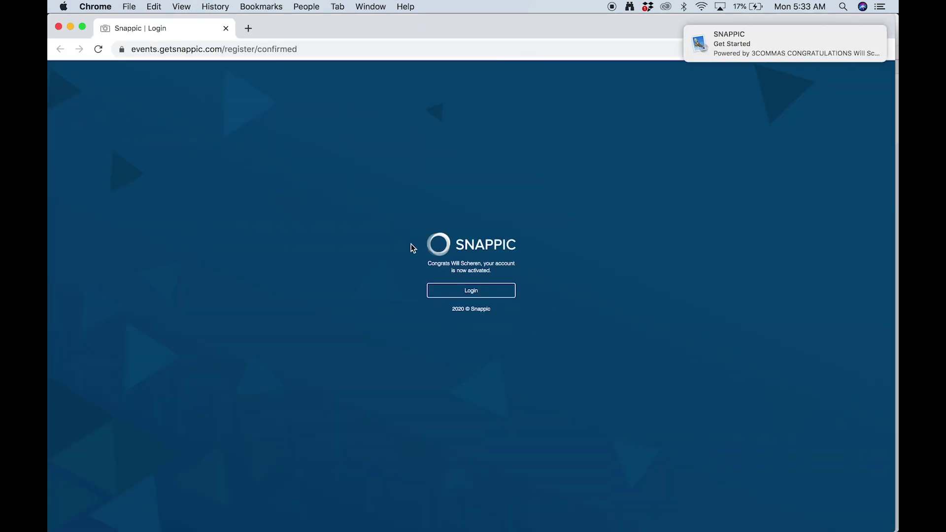
- Log in from the account-activated page to reach the Snappic dashboard
{"action": "left_click", "coordinate": [454, 292]}
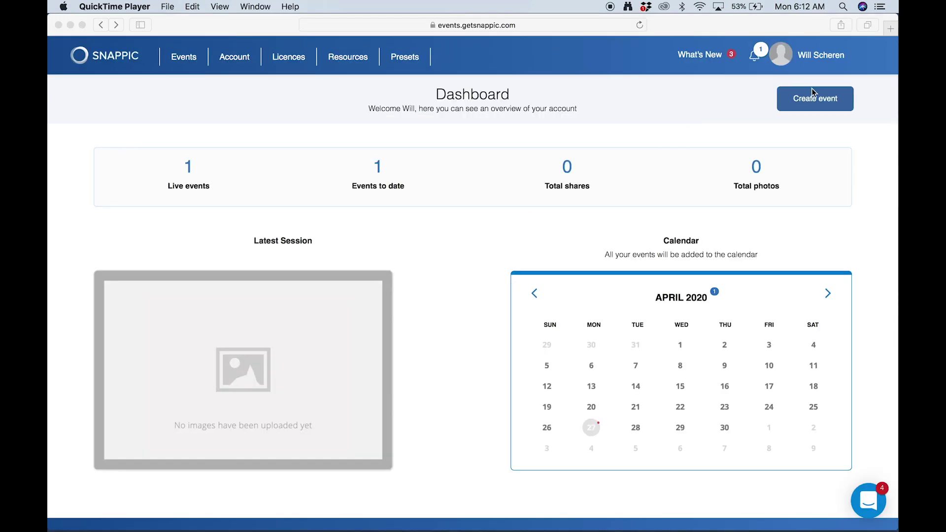
- Start a new event and look through the per-event packages
{"action": "left_click", "coordinate": [813, 96]}
{"action": "left_click", "coordinate": [801, 98]}
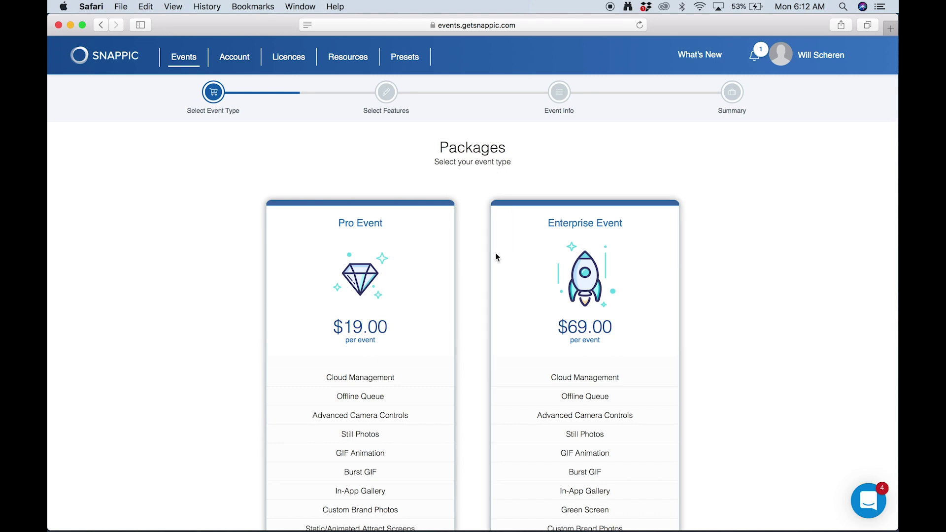
{"action": "scroll", "coordinate": [496, 254], "scroll_direction": "down", "scroll_amount": 15}
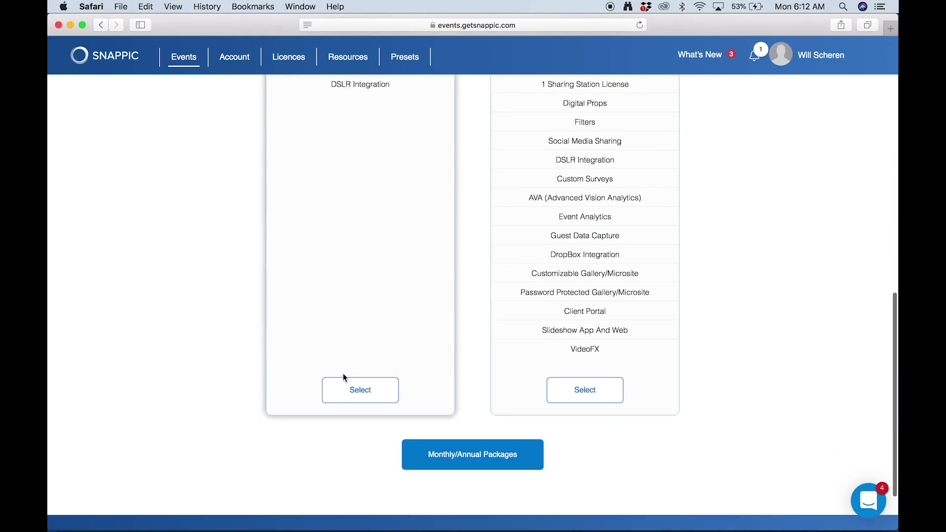
{"action": "scroll", "coordinate": [567, 382], "scroll_direction": "up", "scroll_amount": 15}
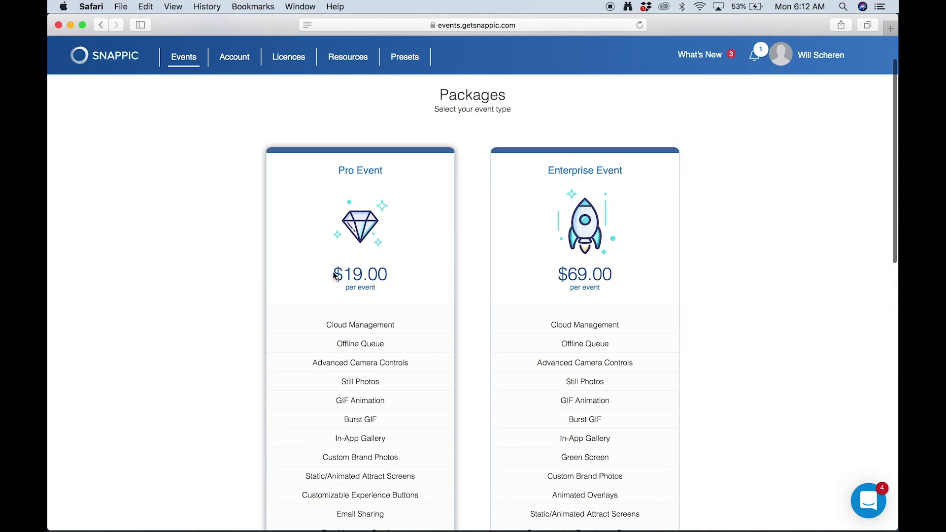
{"action": "scroll", "coordinate": [581, 335], "scroll_direction": "down", "scroll_amount": 15}
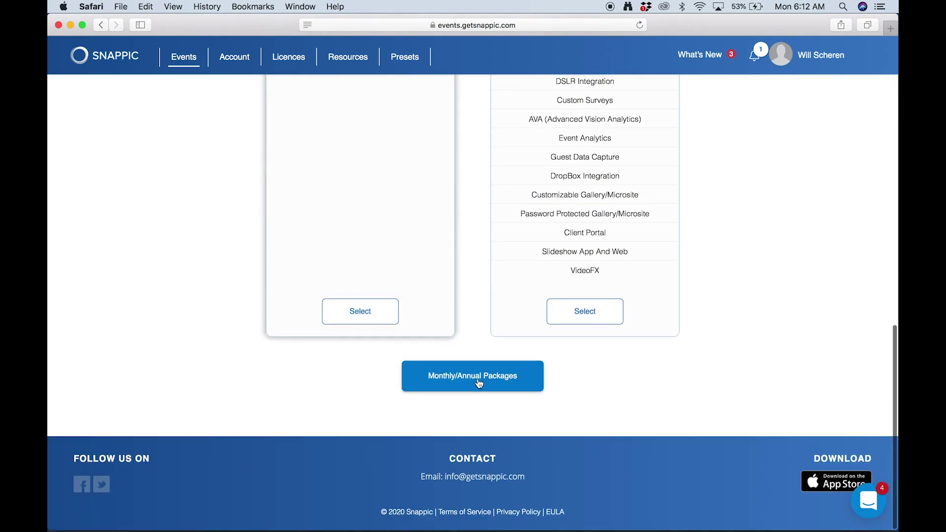
- Compare the monthly and annual plans, then return and select the $69 Enterprise Event package
{"action": "left_click", "coordinate": [477, 381]}
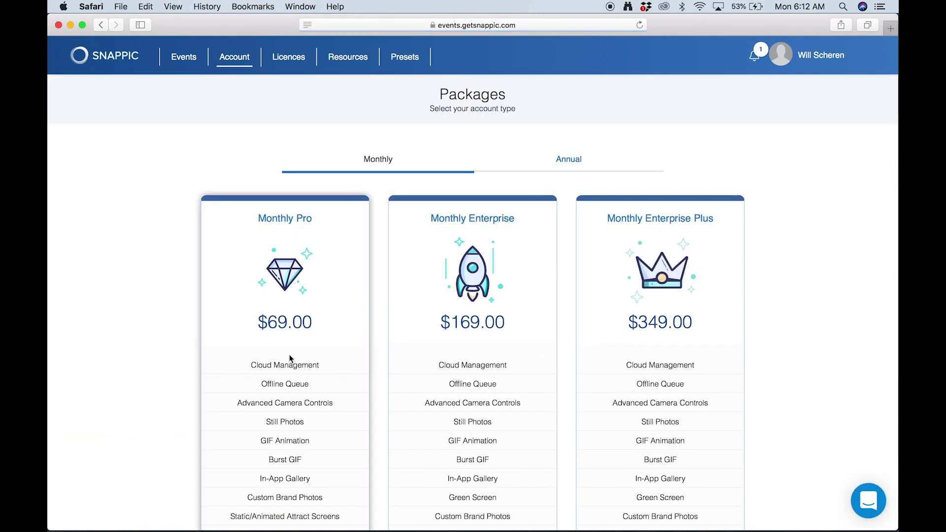
{"action": "scroll", "coordinate": [419, 397], "scroll_direction": "down", "scroll_amount": 4}
{"action": "scroll", "coordinate": [419, 397], "scroll_direction": "down", "scroll_amount": 15}
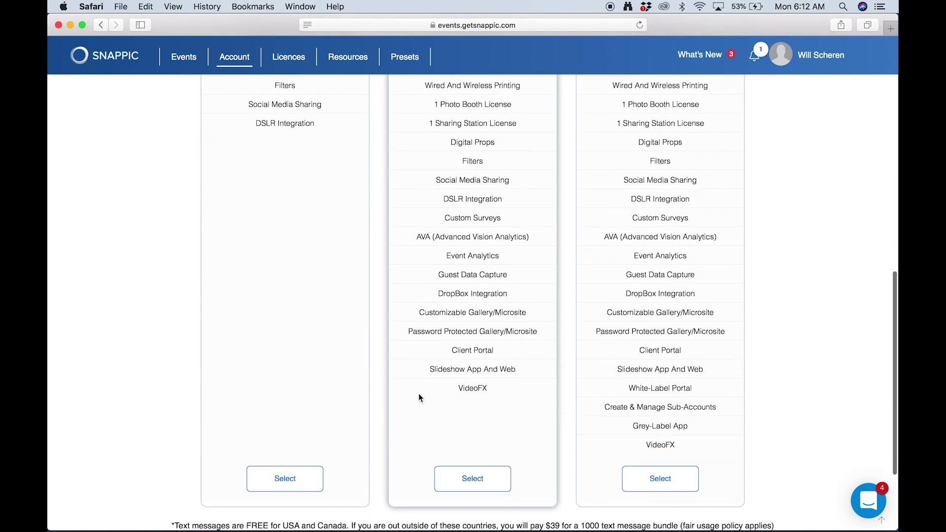
{"action": "scroll", "coordinate": [419, 393], "scroll_direction": "up", "scroll_amount": 10}
{"action": "left_click", "coordinate": [101, 25]}
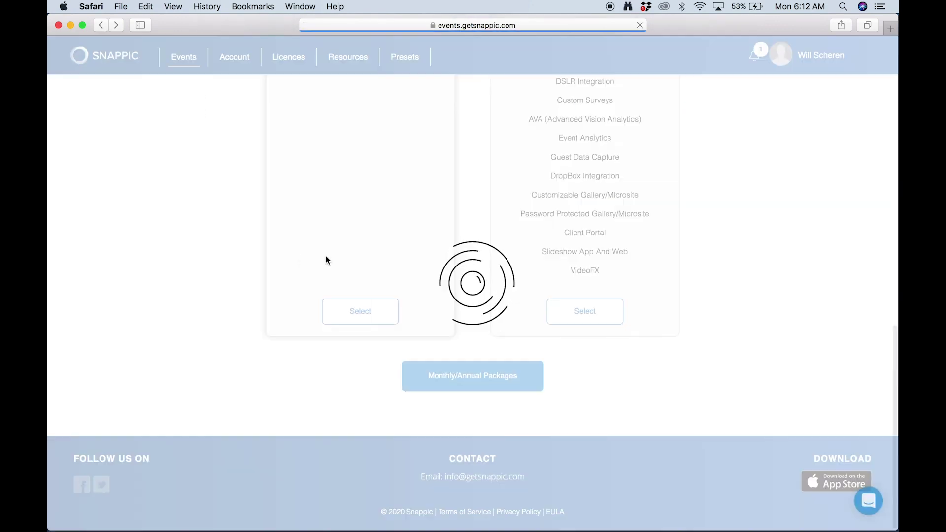
{"action": "scroll", "coordinate": [613, 202], "scroll_direction": "up", "scroll_amount": 10}
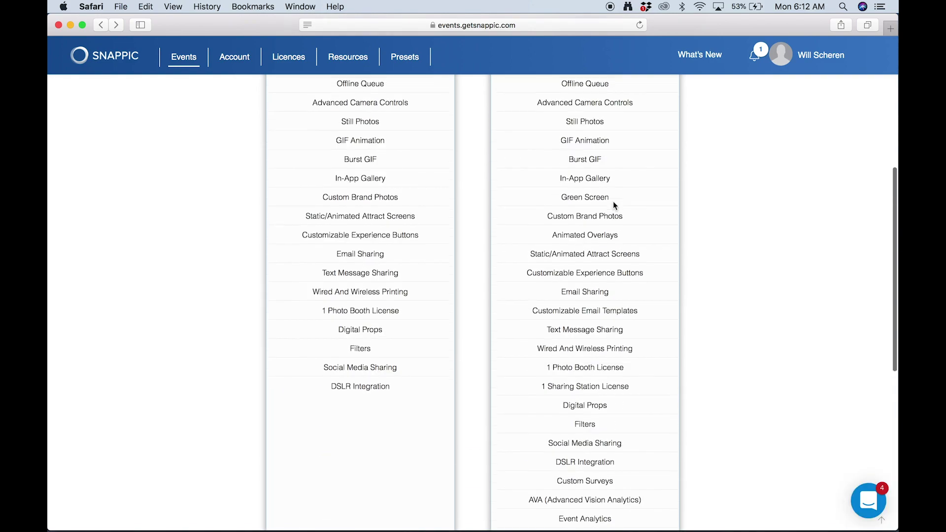
{"action": "scroll", "coordinate": [613, 202], "scroll_direction": "down", "scroll_amount": 12}
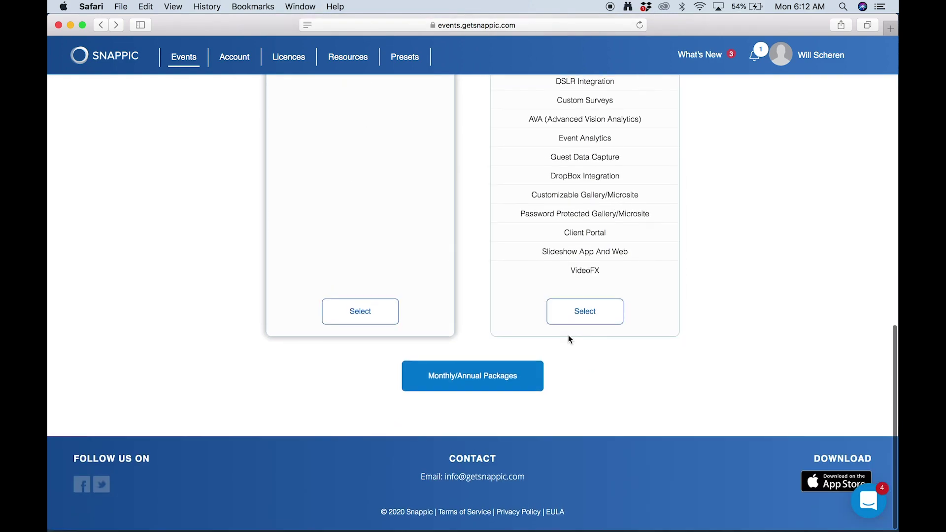
{"action": "left_click", "coordinate": [581, 307]}
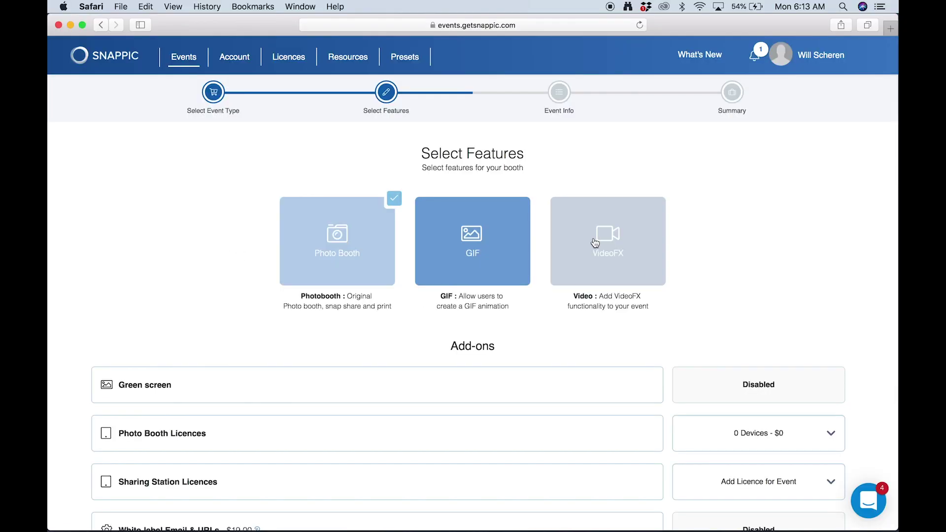
- Tick VideoFX and leave Photo Booth Licences at 0 Devices - $0
{"action": "left_click", "coordinate": [596, 241]}
{"action": "mouse_move", "coordinate": [517, 374]}
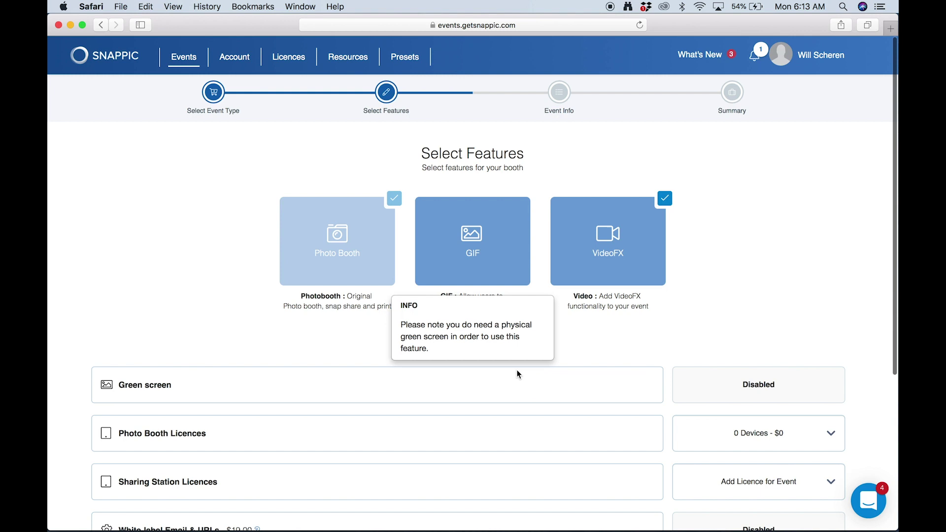
{"action": "scroll", "coordinate": [616, 309], "scroll_direction": "down", "scroll_amount": 3}
{"action": "scroll", "coordinate": [753, 325], "scroll_direction": "down", "scroll_amount": 2}
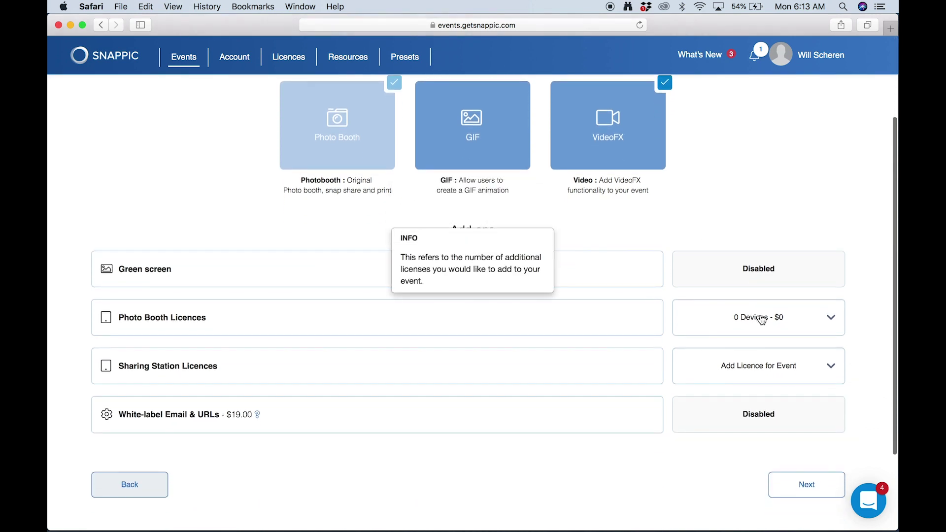
{"action": "left_click", "coordinate": [756, 318]}
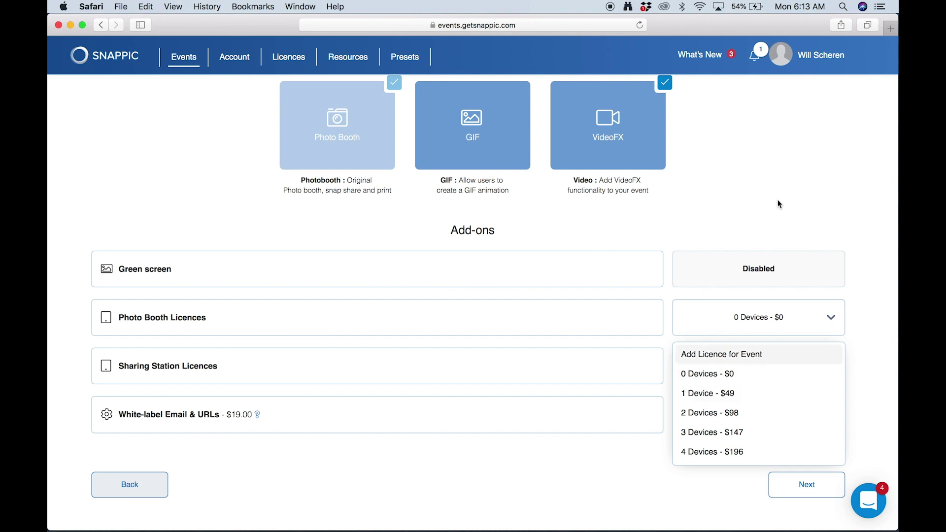
{"action": "left_click", "coordinate": [685, 309]}
{"action": "scroll", "coordinate": [451, 485], "scroll_direction": "down", "scroll_amount": 2}
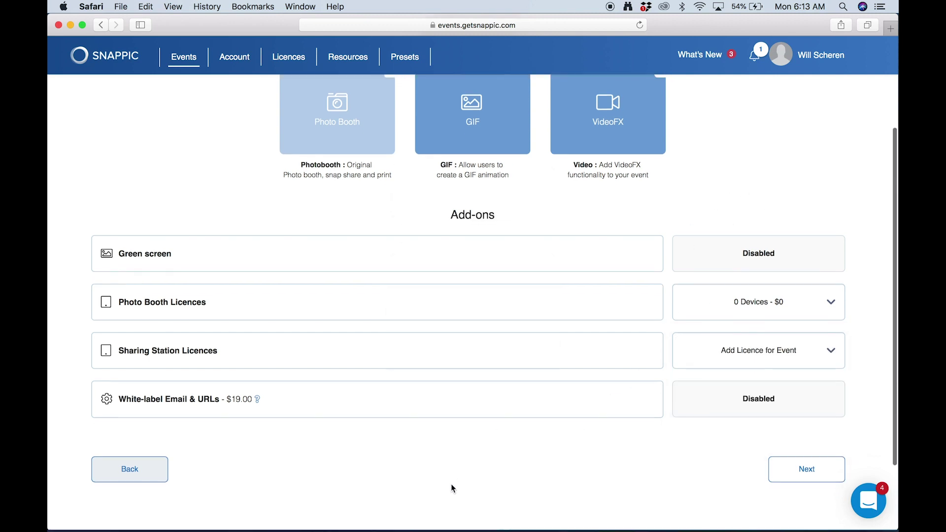
{"action": "scroll", "coordinate": [451, 486], "scroll_direction": "down", "scroll_amount": 1}
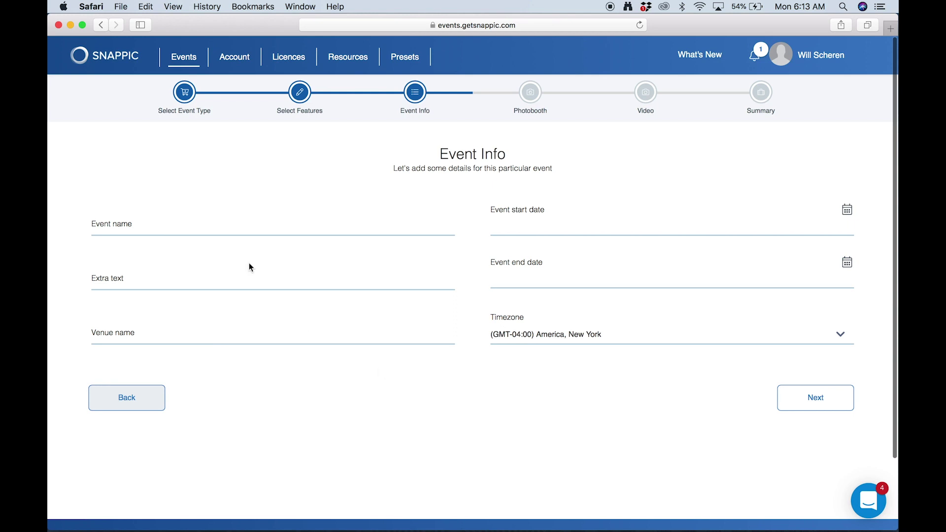
- Enter event name 'John And Kate's Wedding', extra text '#JohnAndKate' and venue 'Pretty Wedding Venue'
{"action": "left_click", "coordinate": [227, 226]}
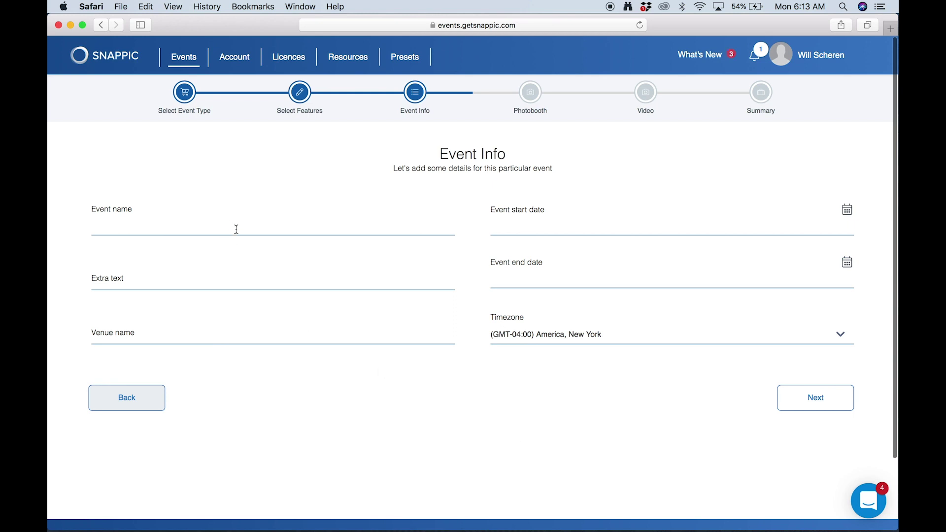
{"action": "type", "text": "John "}
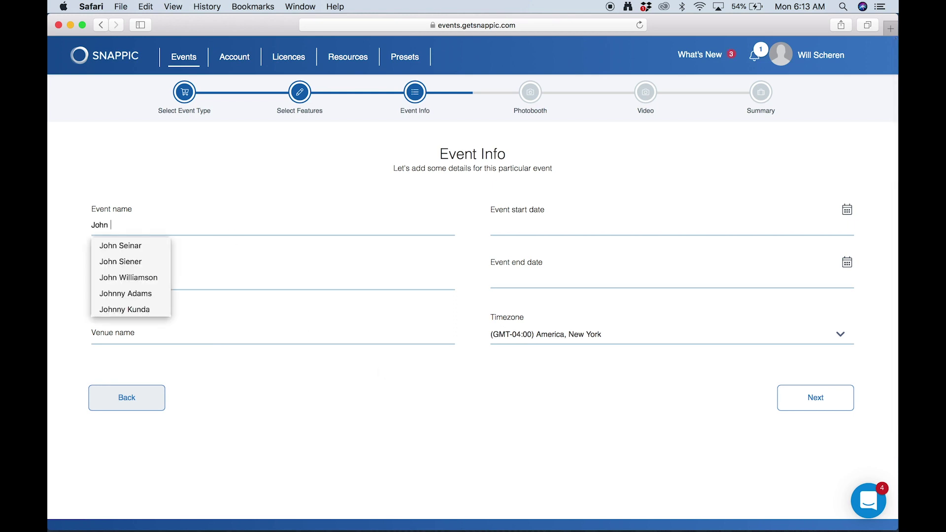
{"action": "type", "text": "And Kate"}
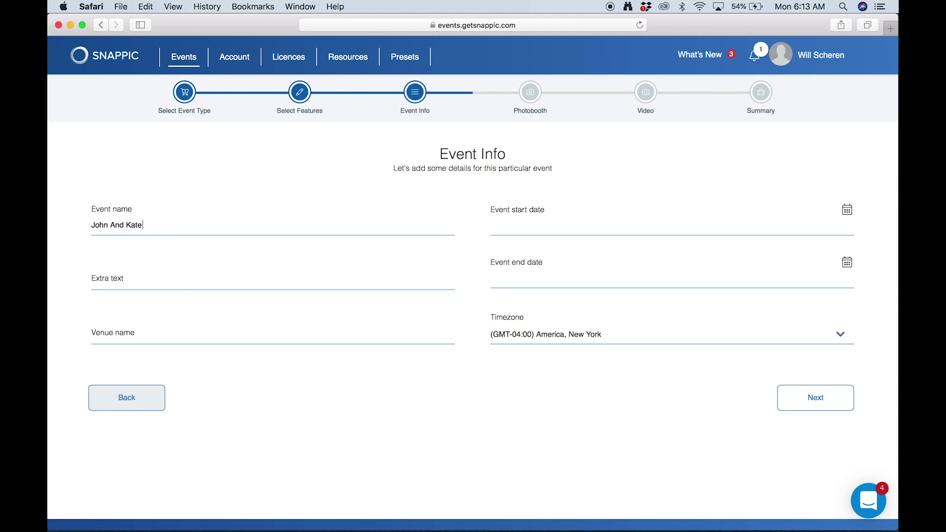
{"action": "type", "text": "'s Wedding"}
{"action": "left_click", "coordinate": [92, 279]}
{"action": "type", "text": "#John"}
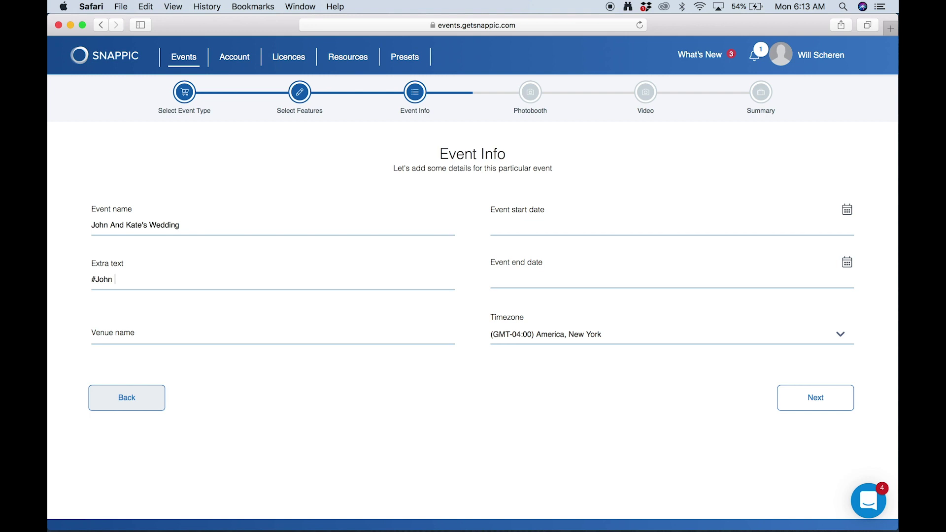
{"action": "key", "text": "BackSpace"}
{"action": "type", "text": "AndKate"}
{"action": "left_click", "coordinate": [154, 336]}
{"action": "type", "text": "P"}
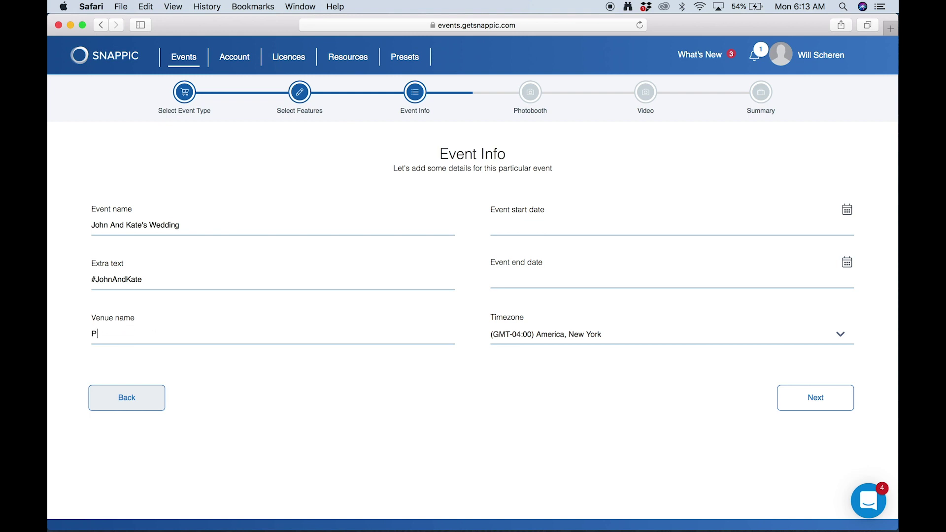
{"action": "type", "text": "retty Wedding Venue"}
- Set the event to run 28 April from 18:00 to 23:00 and save the event info
{"action": "left_click", "coordinate": [509, 235]}
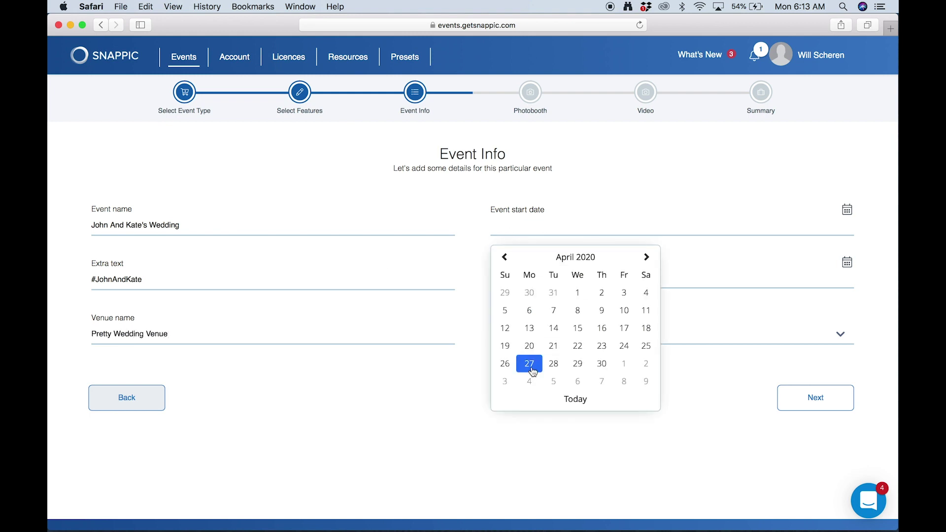
{"action": "left_click", "coordinate": [553, 362]}
{"action": "left_click", "coordinate": [595, 352]}
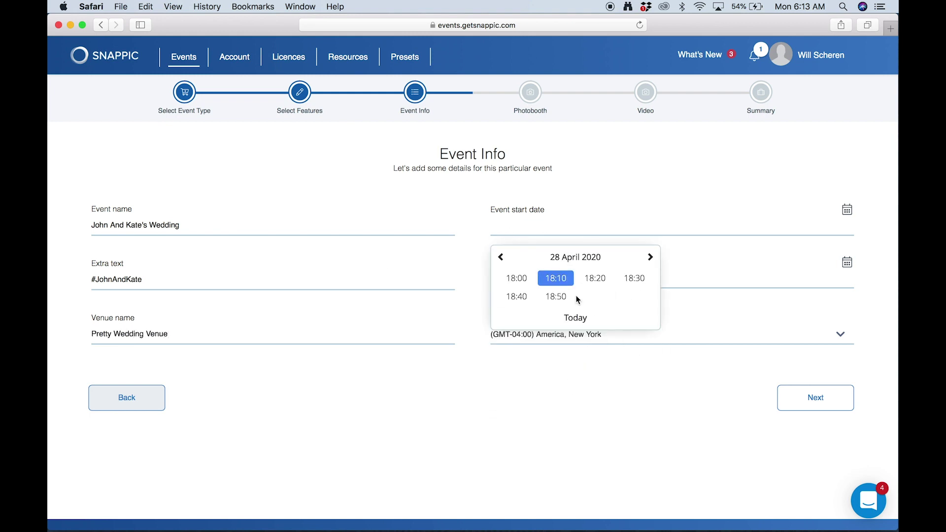
{"action": "left_click", "coordinate": [515, 277]}
{"action": "left_click", "coordinate": [553, 416]}
{"action": "left_click", "coordinate": [625, 422]}
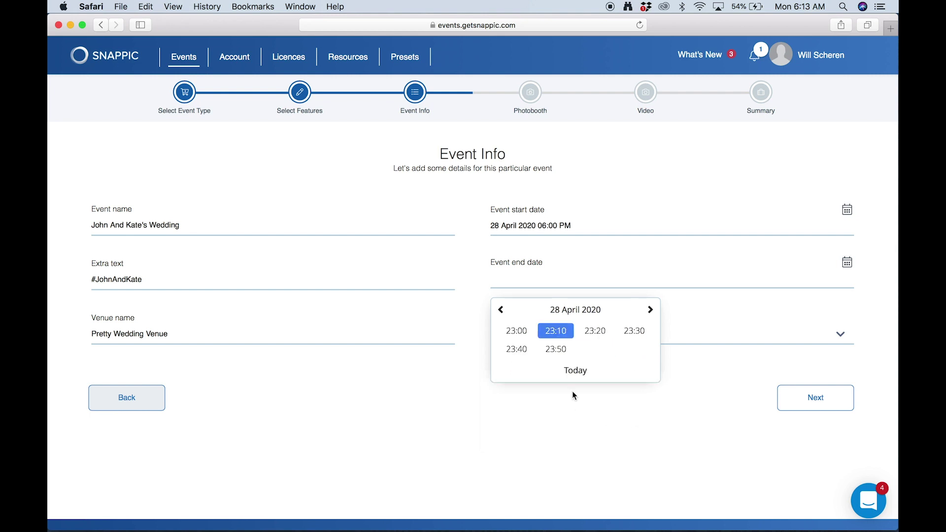
{"action": "left_click", "coordinate": [516, 330]}
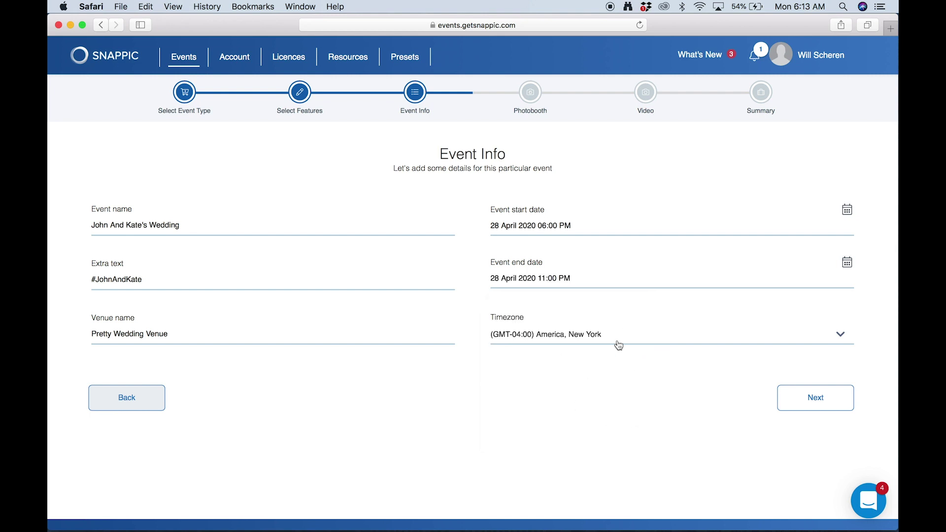
{"action": "left_click", "coordinate": [795, 400]}
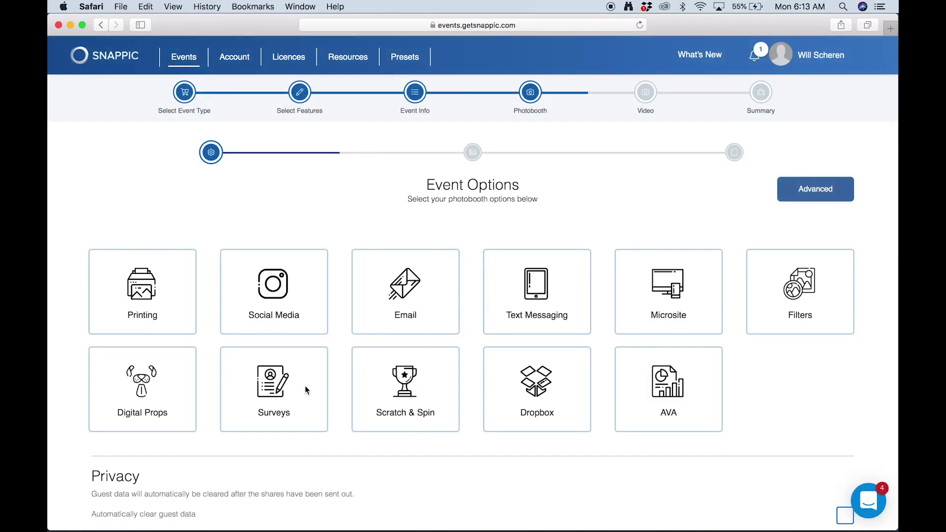
- Turn on Email sharing and enter a four-digit admin password
{"action": "scroll", "coordinate": [305, 391], "scroll_direction": "down", "scroll_amount": 1}
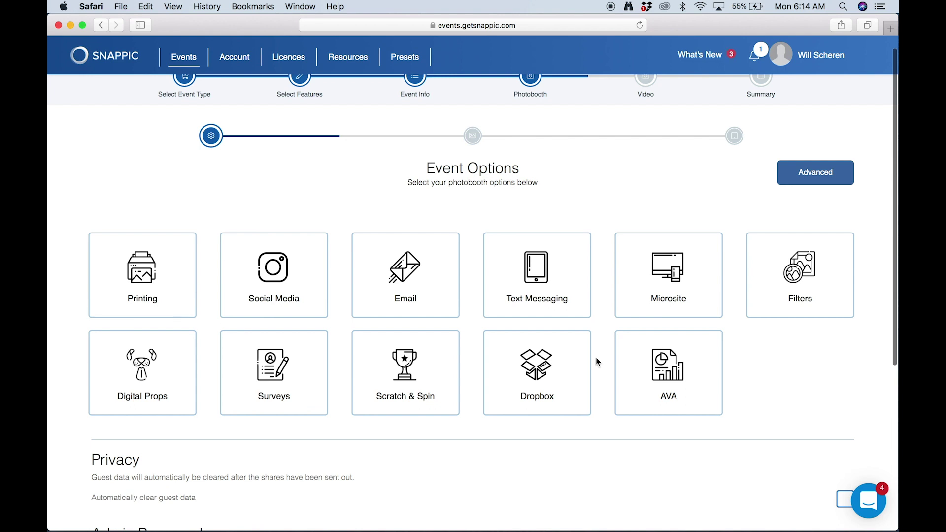
{"action": "left_click", "coordinate": [433, 278]}
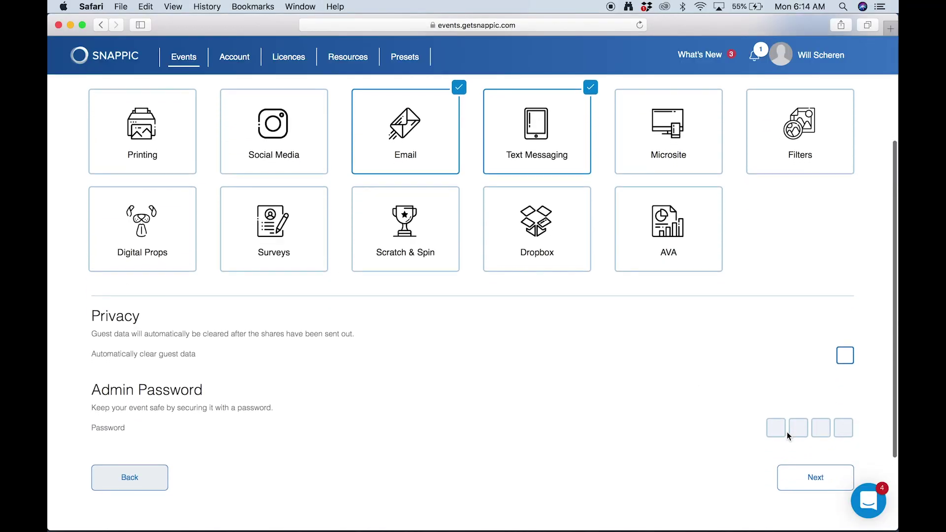
{"action": "left_click", "coordinate": [786, 436]}
{"action": "type", "text": "1234"}
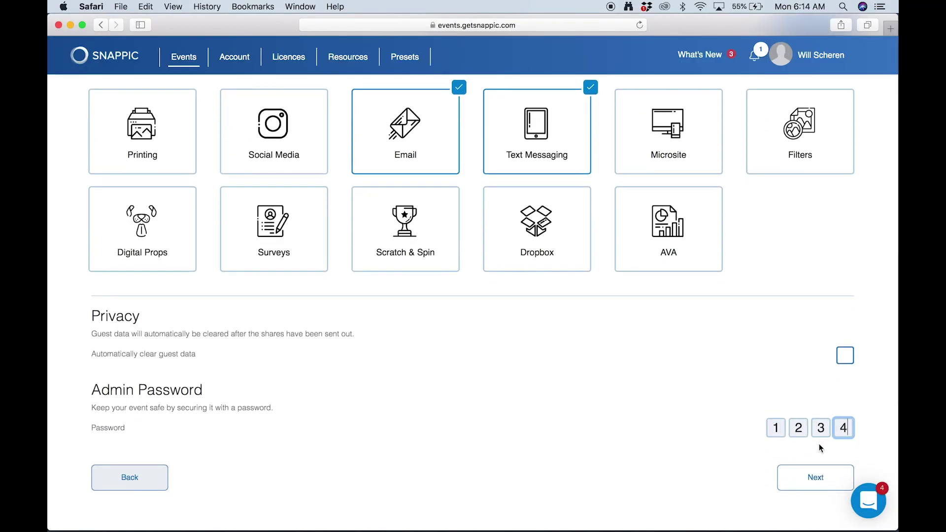
- Uncheck Enable session timeout in the Advanced options and close them
{"action": "left_click", "coordinate": [812, 473]}
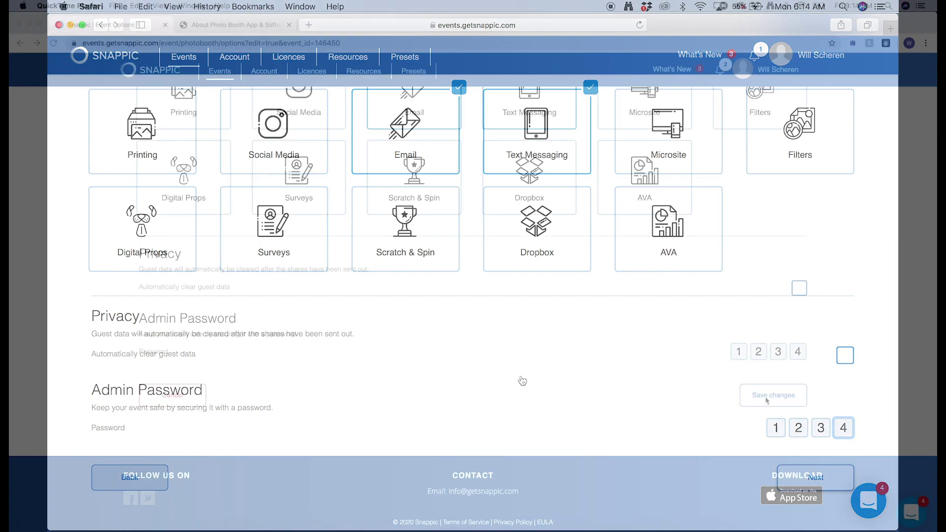
{"action": "scroll", "coordinate": [752, 253], "scroll_direction": "up", "scroll_amount": 5}
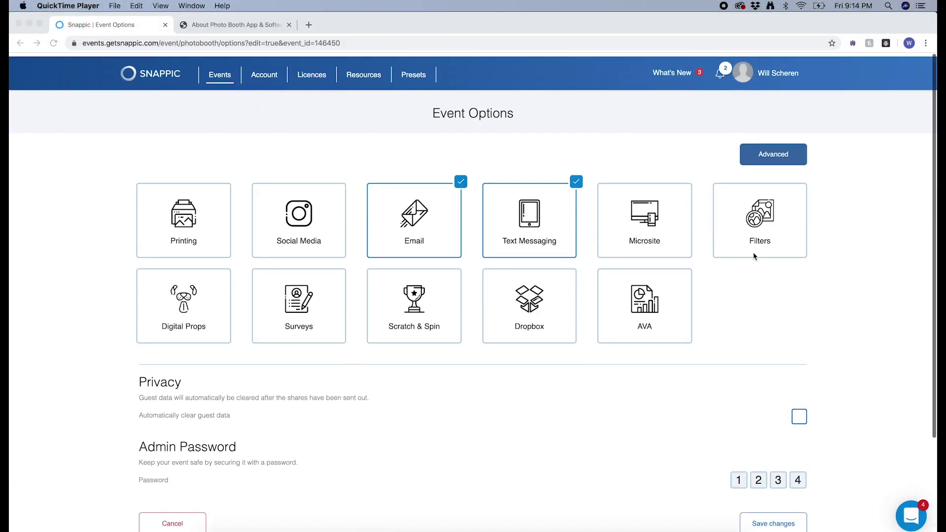
{"action": "left_click", "coordinate": [762, 150]}
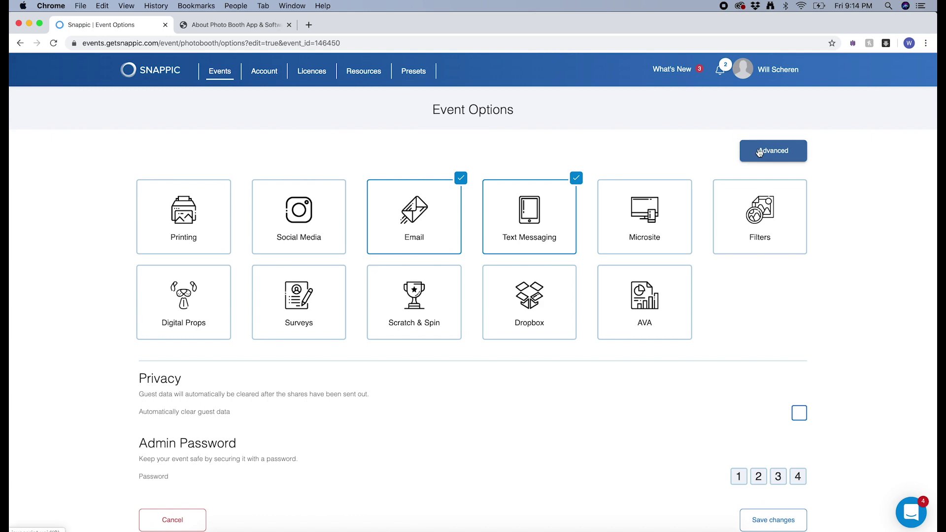
{"action": "left_click", "coordinate": [761, 151]}
{"action": "left_click", "coordinate": [574, 389]}
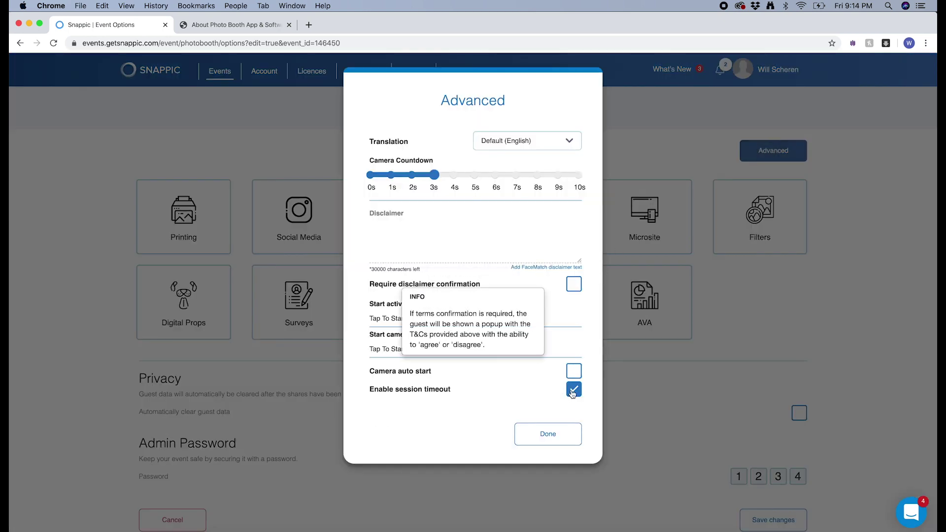
{"action": "left_click", "coordinate": [549, 435]}
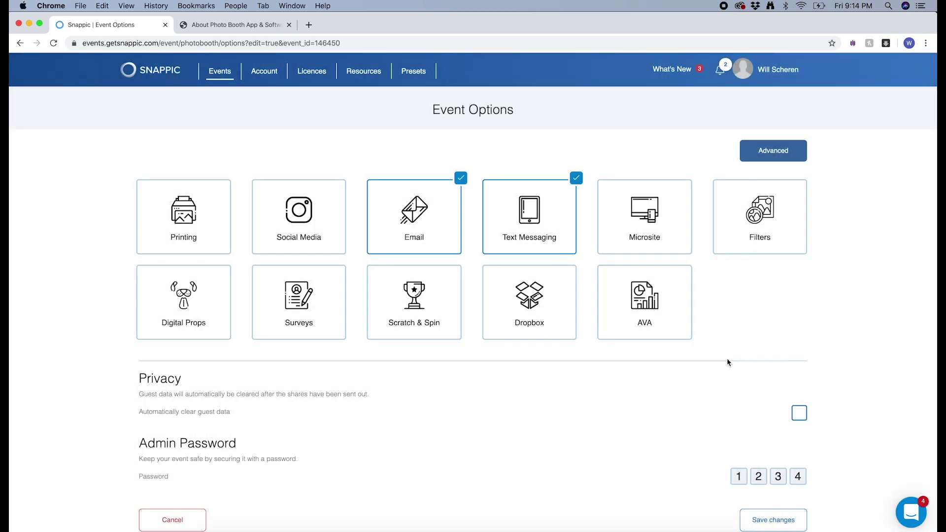
{"action": "scroll", "coordinate": [729, 361], "scroll_direction": "down", "scroll_amount": 5}
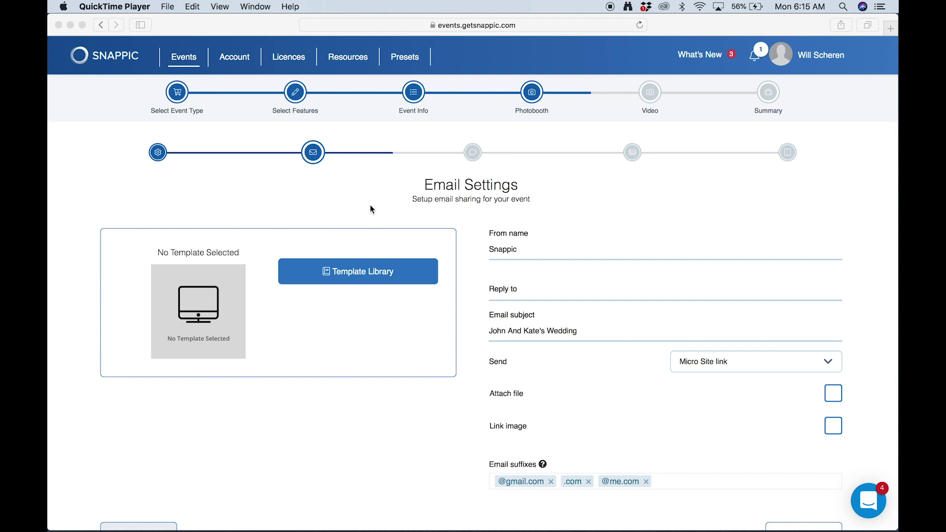
- Pick Email Two from the Template Library and open it in the template editor
{"action": "left_click", "coordinate": [342, 274]}
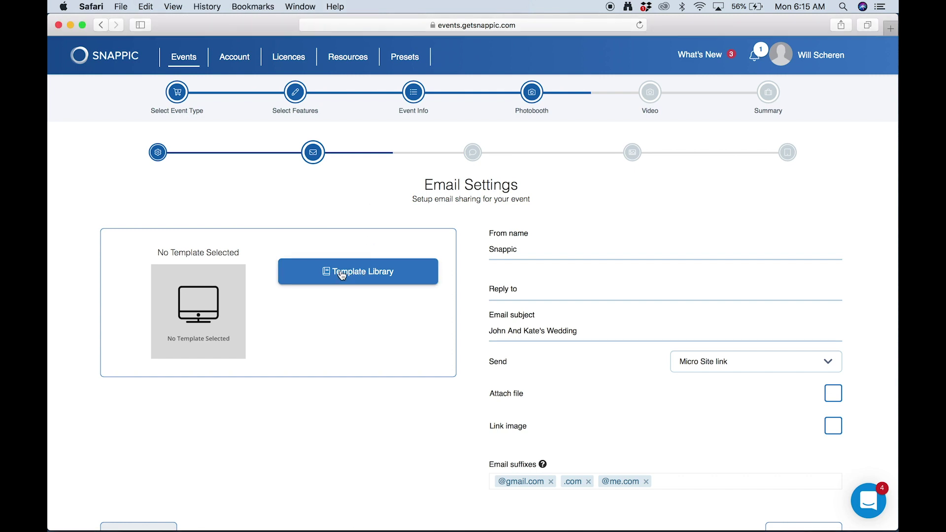
{"action": "left_click", "coordinate": [343, 274]}
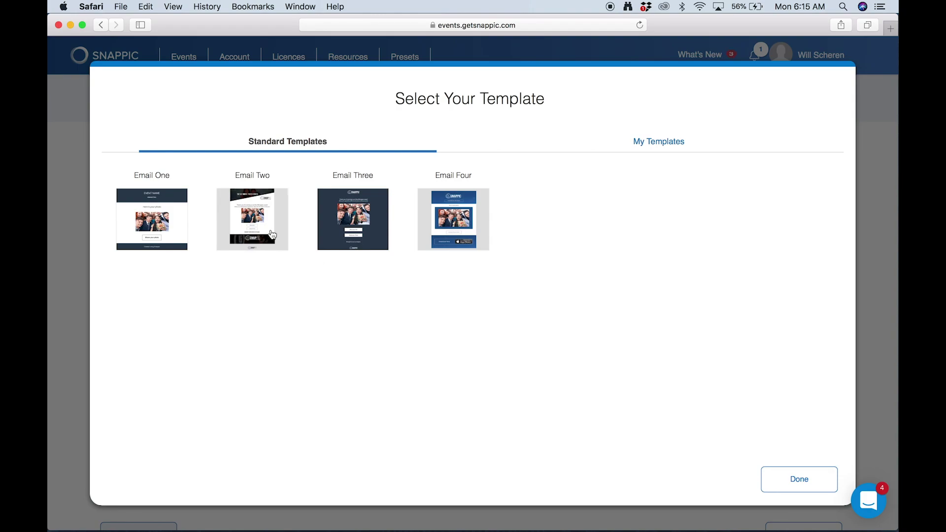
{"action": "left_click", "coordinate": [272, 234]}
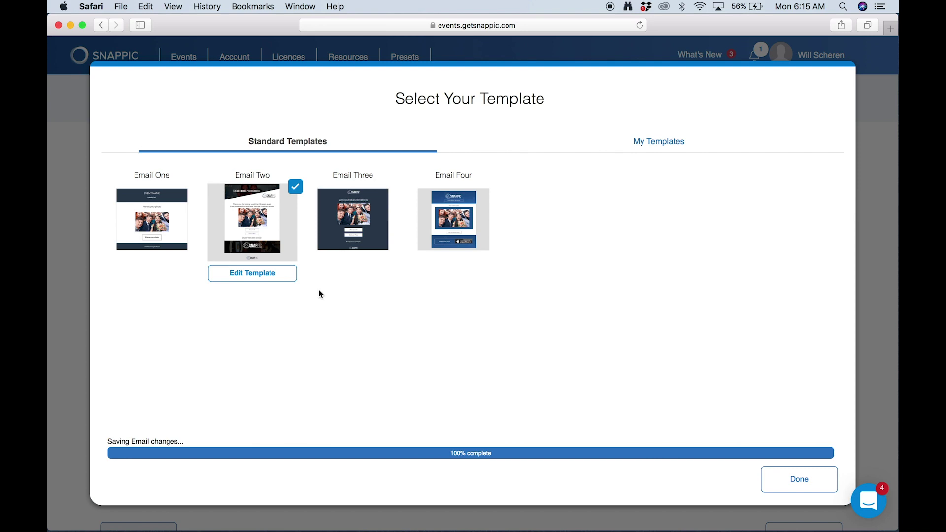
{"action": "left_click", "coordinate": [273, 277]}
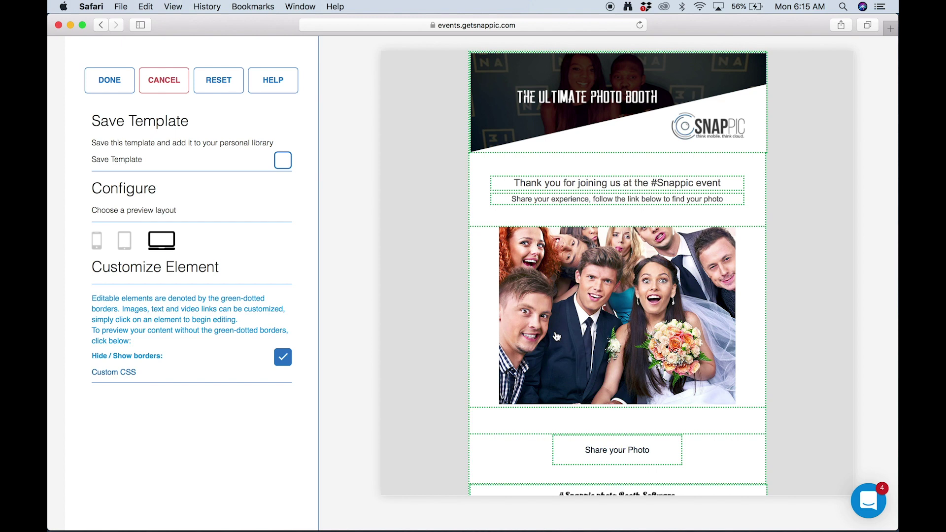
- Replace the email header banner with 1EmailHeader.png
{"action": "left_click", "coordinate": [511, 93]}
{"action": "scroll", "coordinate": [265, 375], "scroll_direction": "down", "scroll_amount": 5}
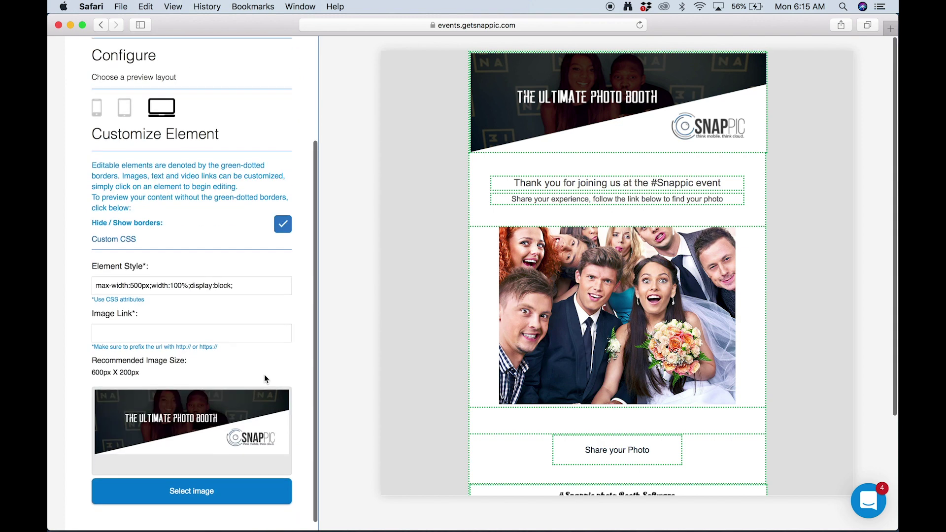
{"action": "left_click", "coordinate": [228, 486]}
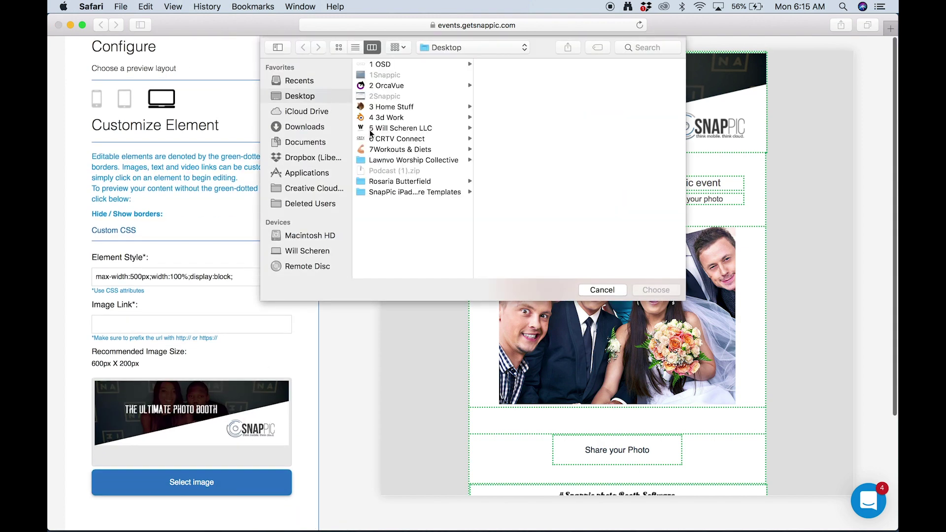
{"action": "left_click", "coordinate": [395, 192]}
{"action": "key", "text": "Right"}
{"action": "key", "text": "Return"}
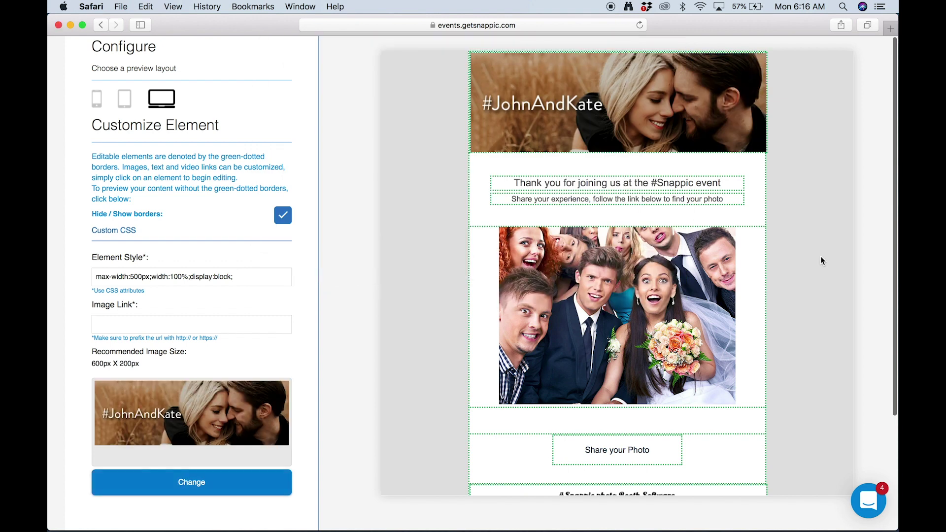
- Change the thank-you line to 'John and Kate's Wedding!' and swap in the #JohnAndKate footer image
{"action": "left_click", "coordinate": [628, 186]}
{"action": "left_click_drag", "start_coordinate": [203, 436], "coordinate": [286, 431]}
{"action": "type", "text": "John and Kate's Wedding!"}
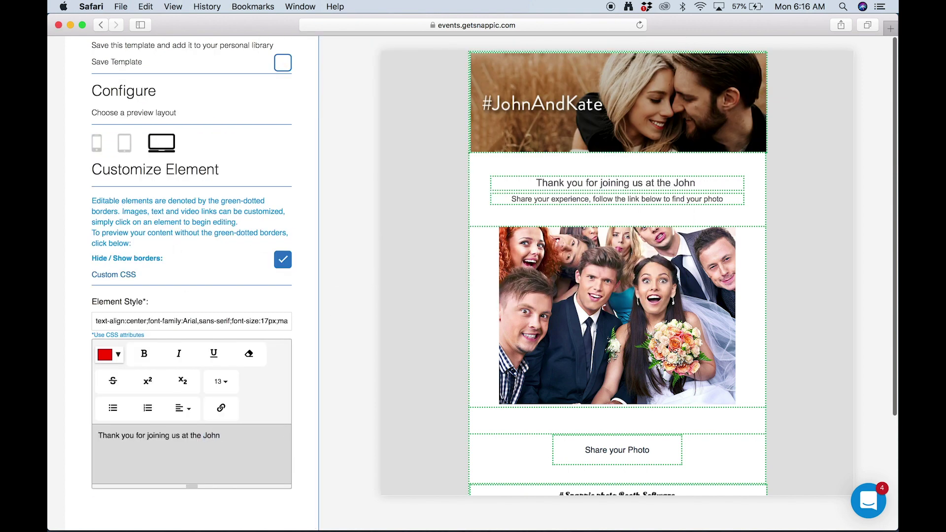
{"action": "scroll", "coordinate": [579, 350], "scroll_direction": "down", "scroll_amount": 2}
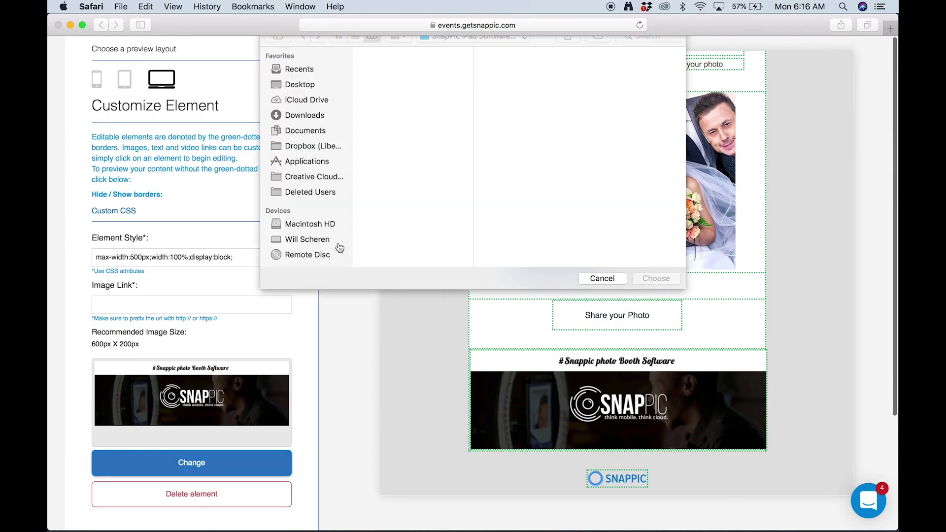
{"action": "key", "text": "Return"}
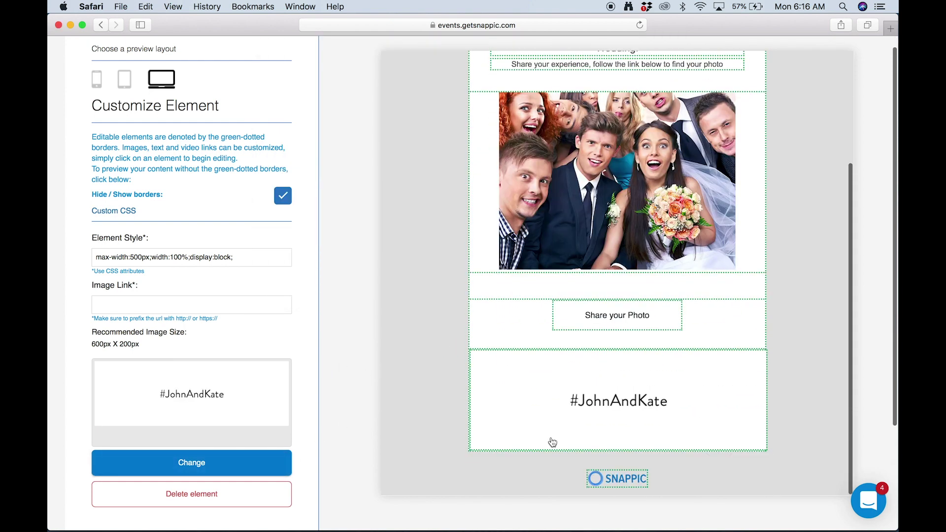
- Delete the SNAPPIC logo from the email bottom and finish customising
{"action": "left_click", "coordinate": [624, 481]}
{"action": "left_click", "coordinate": [204, 490]}
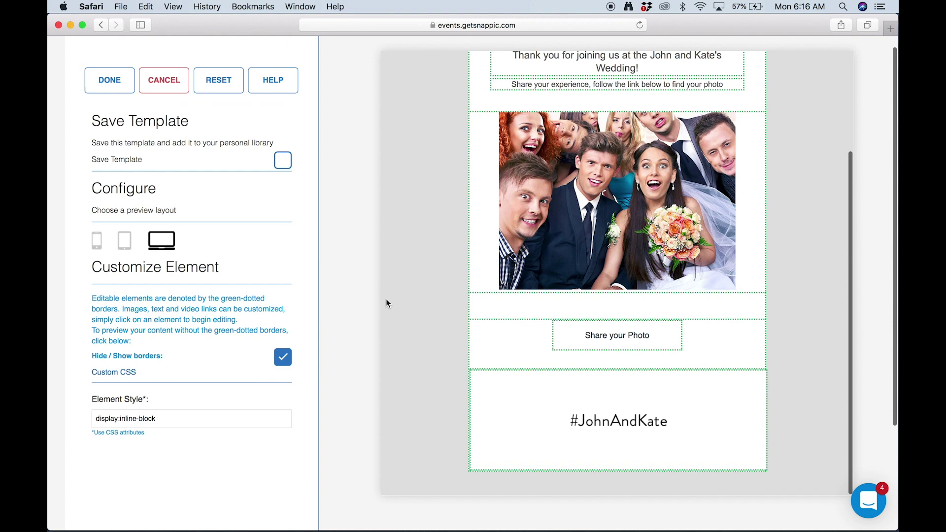
{"action": "scroll", "coordinate": [386, 298], "scroll_direction": "up", "scroll_amount": 5}
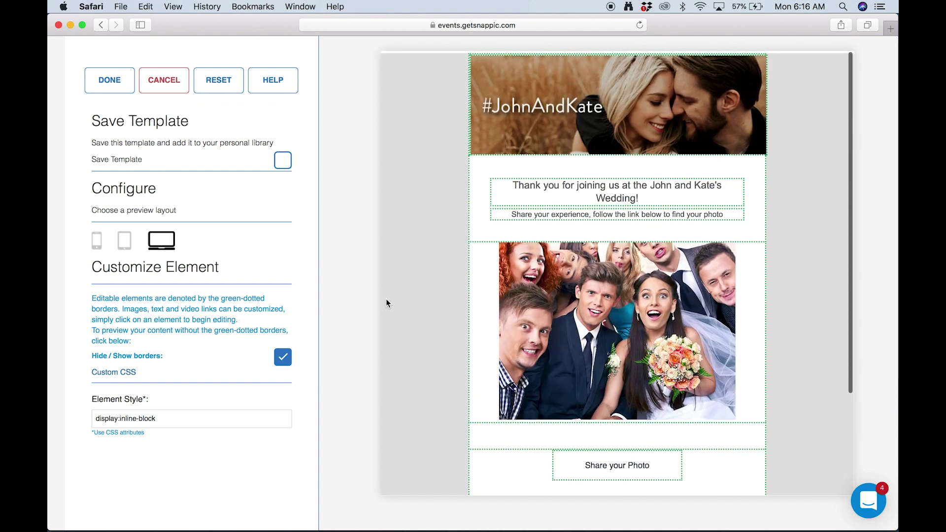
{"action": "scroll", "coordinate": [385, 299], "scroll_direction": "down", "scroll_amount": 3}
{"action": "scroll", "coordinate": [385, 298], "scroll_direction": "down", "scroll_amount": 3}
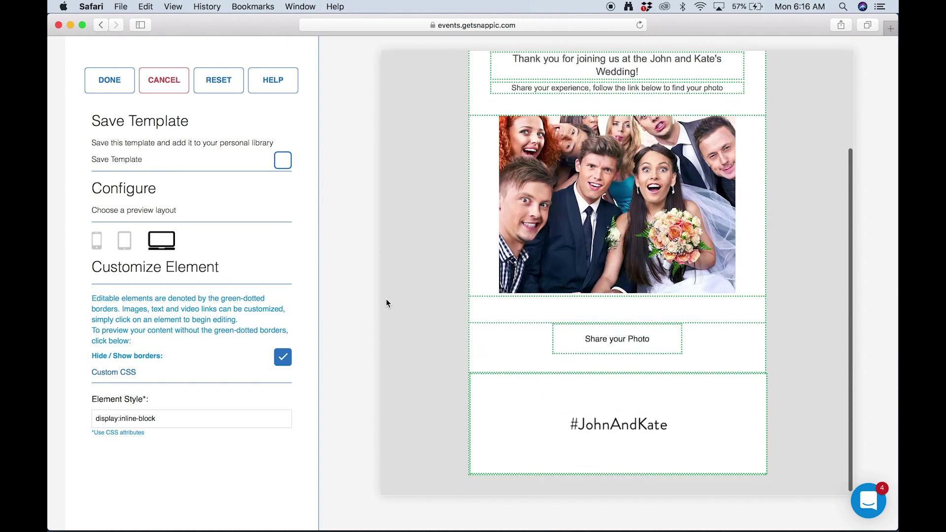
{"action": "left_click", "coordinate": [109, 82]}
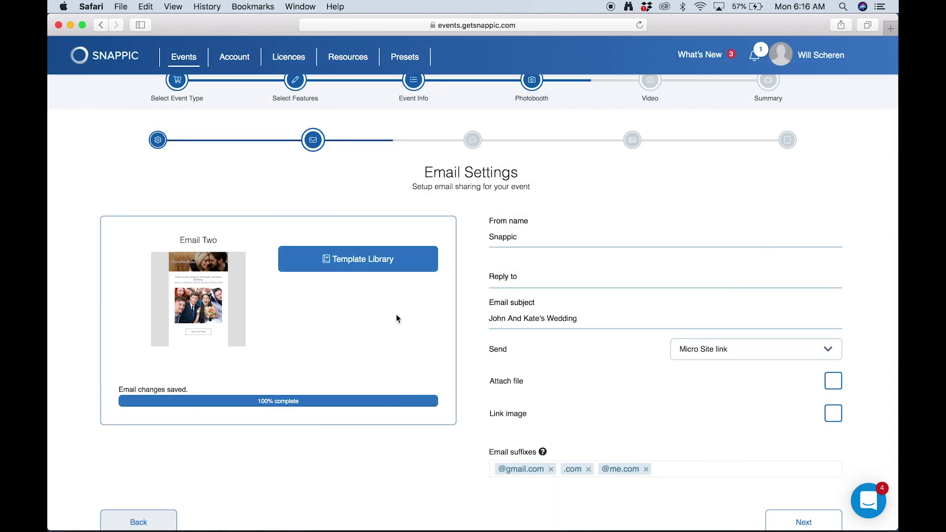
- Set the From name to the couple's names and enter a reply-to e-mail address
{"action": "double_click", "coordinate": [511, 238]}
{"action": "type", "text": "John And"}
{"action": "key", "text": "BackSpace"}
{"action": "key", "text": "BackSpace"}
{"action": "key", "text": "BackSpace"}
{"action": "type", "text": "and Kate"}
{"action": "left_click", "coordinate": [524, 281]}
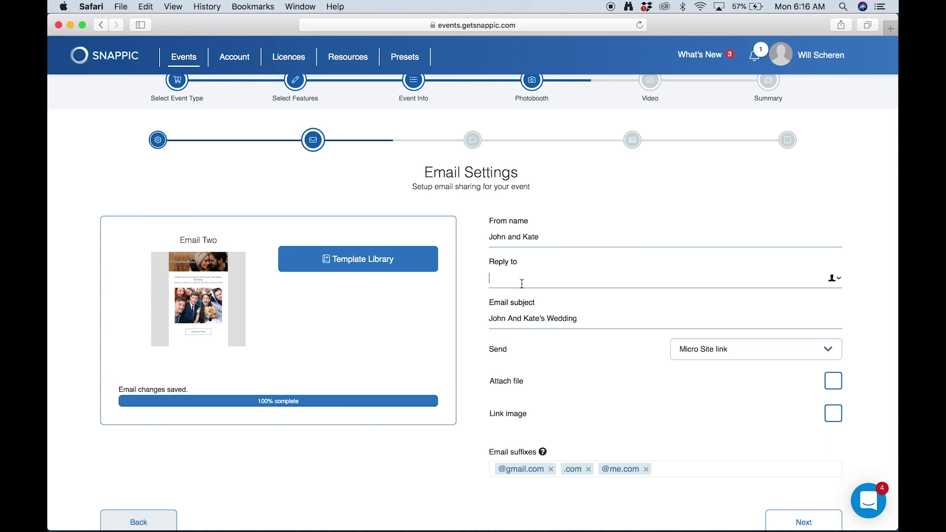
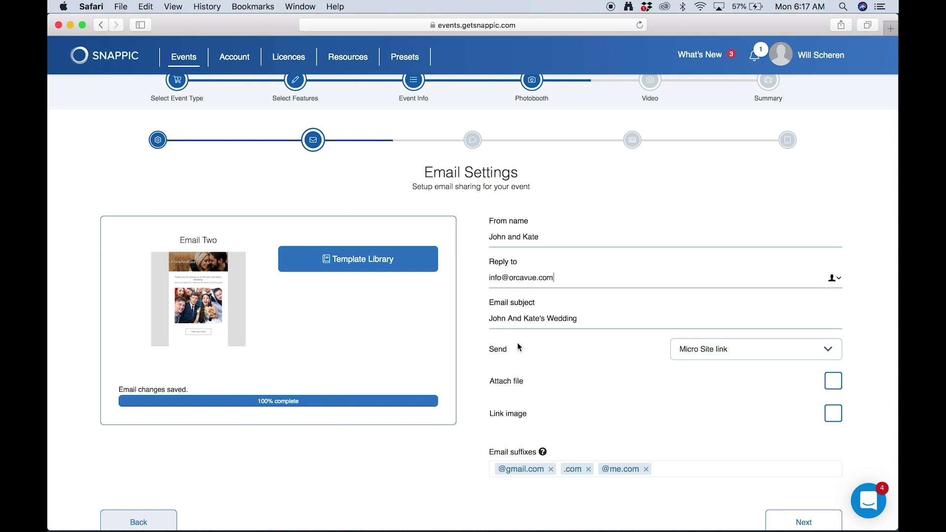
{"action": "left_click", "coordinate": [533, 318]}
- Enable Attach file and Link image for guest emails and save the email settings
{"action": "mouse_move", "coordinate": [559, 409]}
{"action": "scroll", "coordinate": [559, 391], "scroll_direction": "down", "scroll_amount": 1}
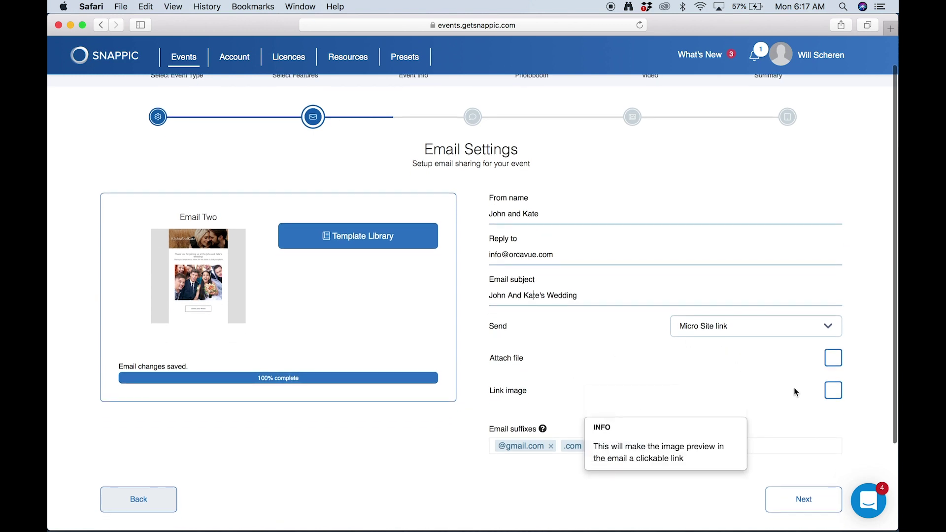
{"action": "left_click", "coordinate": [833, 357]}
{"action": "scroll", "coordinate": [762, 393], "scroll_direction": "down", "scroll_amount": 1}
{"action": "scroll", "coordinate": [761, 394], "scroll_direction": "down", "scroll_amount": 2}
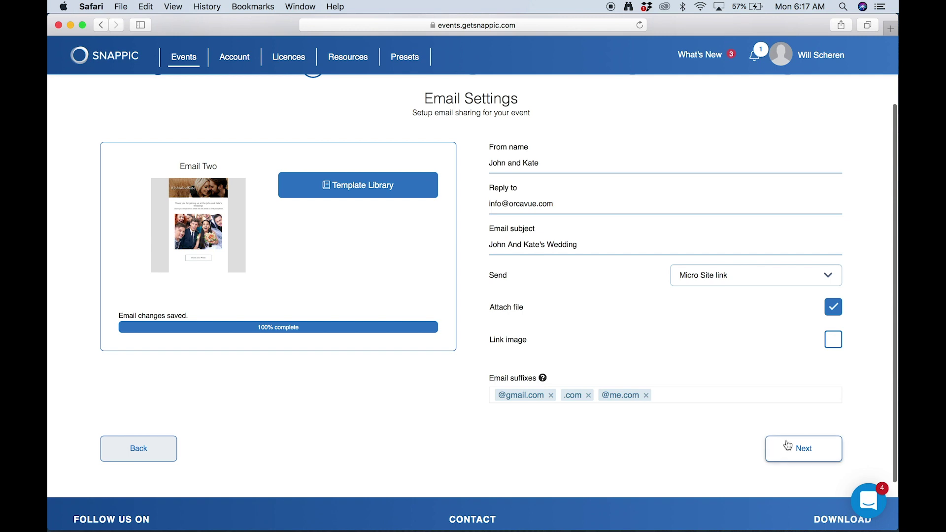
{"action": "left_click", "coordinate": [833, 339]}
{"action": "scroll", "coordinate": [789, 390], "scroll_direction": "down", "scroll_amount": 1}
{"action": "scroll", "coordinate": [788, 391], "scroll_direction": "down", "scroll_amount": 1}
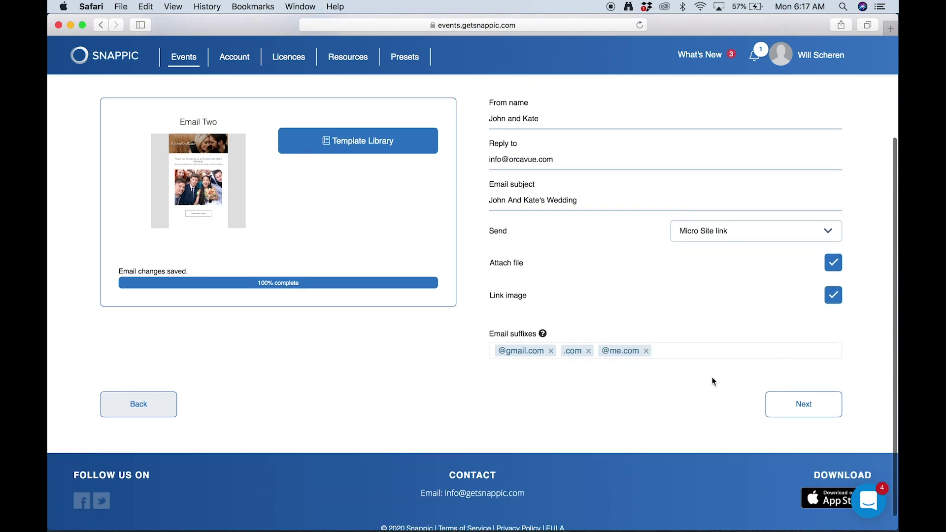
{"action": "left_click", "coordinate": [781, 399]}
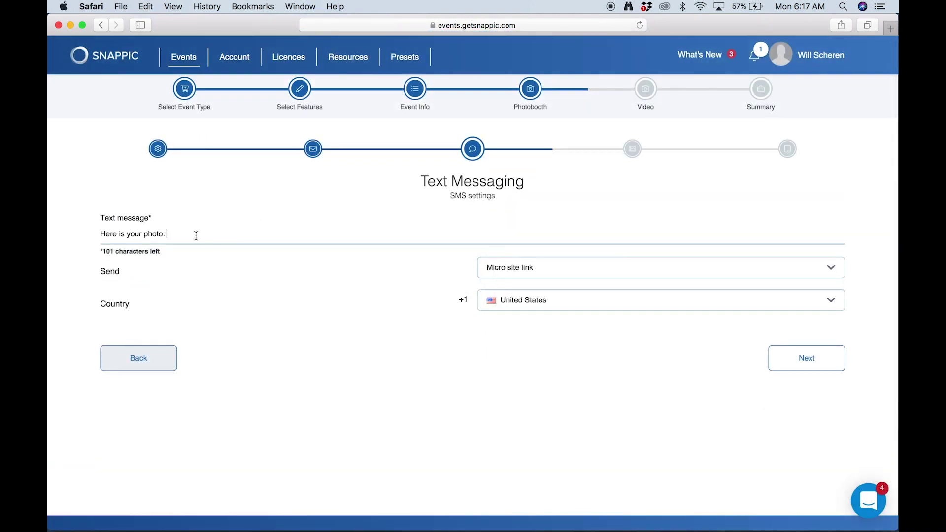
- Replace 'photo' with '360 Video' so the SMS reads 'Here is your 360 Video:'
{"action": "double_click", "coordinate": [145, 234]}
{"action": "type", "text": "360 Video"}
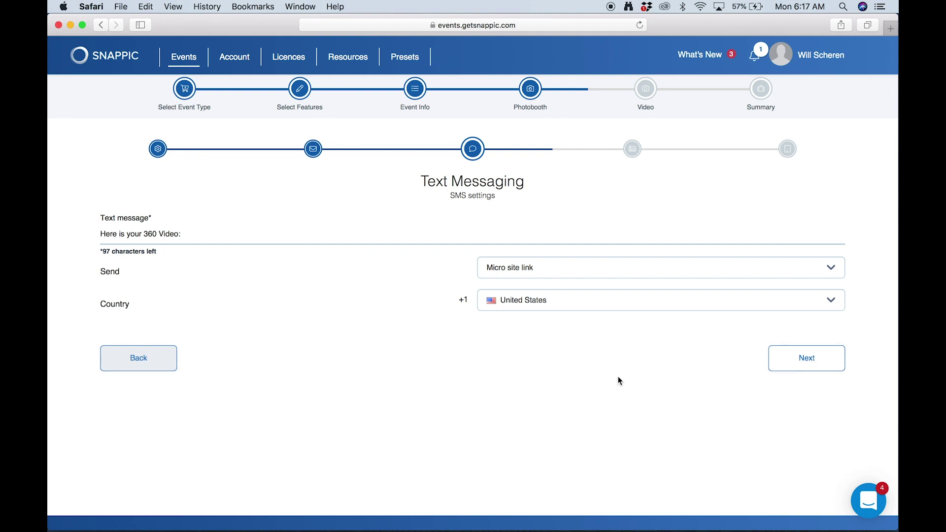
{"action": "left_click", "coordinate": [778, 367]}
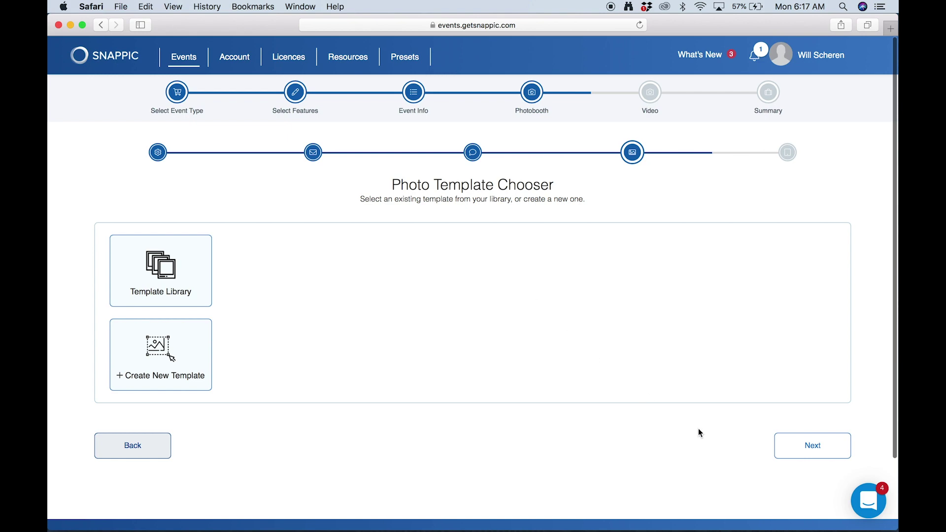
- Add the Square No Frame template from the Template Library and submit it
{"action": "left_click", "coordinate": [792, 444]}
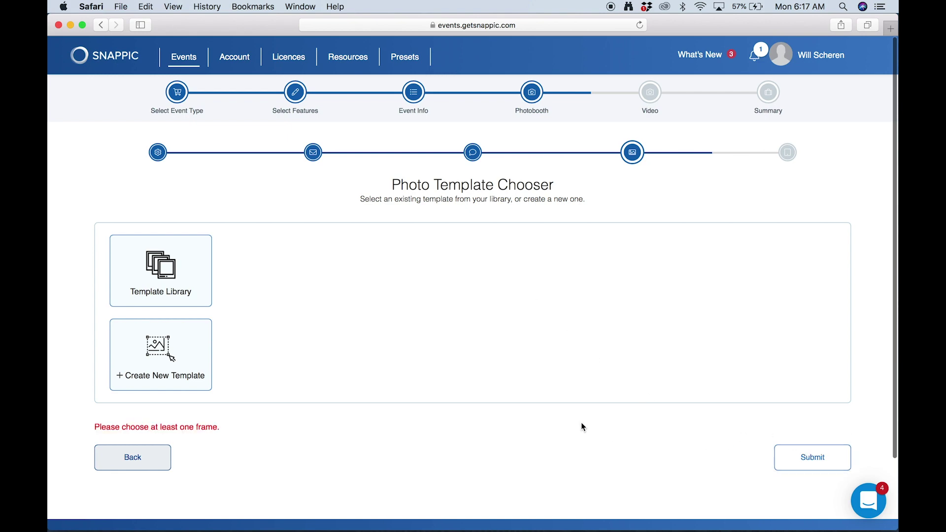
{"action": "left_click", "coordinate": [172, 297]}
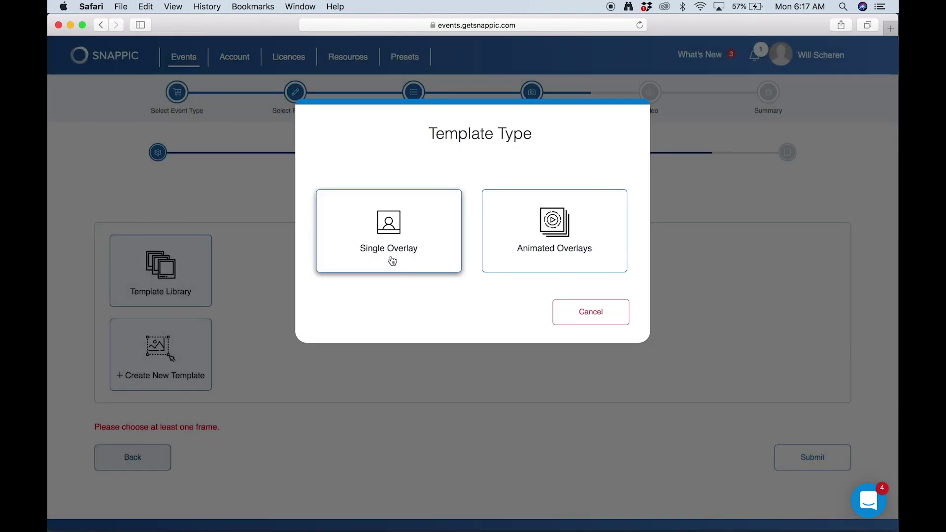
{"action": "left_click", "coordinate": [428, 267]}
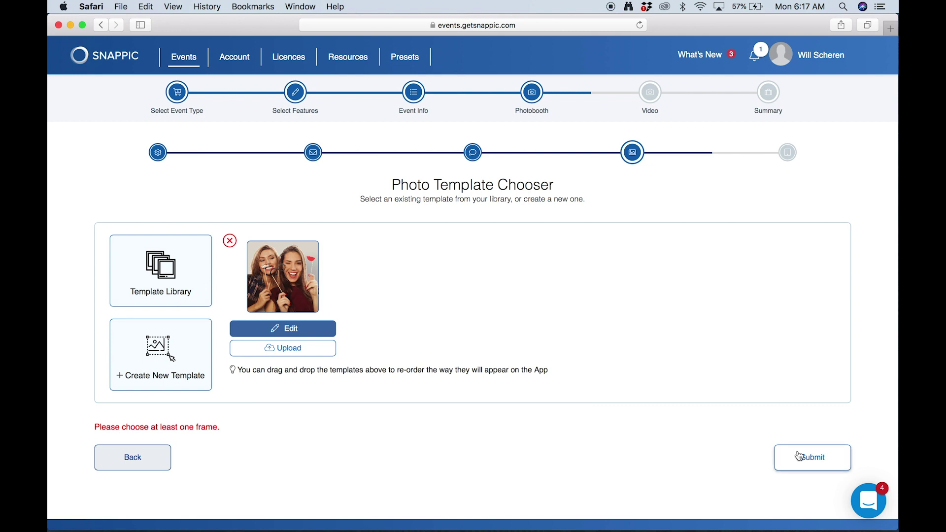
{"action": "left_click", "coordinate": [800, 455]}
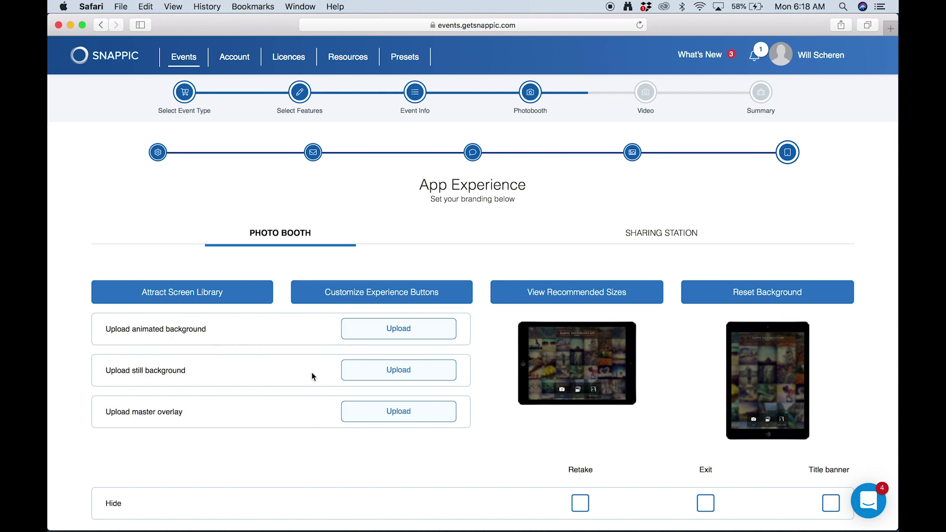
- Set 3AttractScreen.png as the Photo Booth still background
{"action": "left_click", "coordinate": [389, 368]}
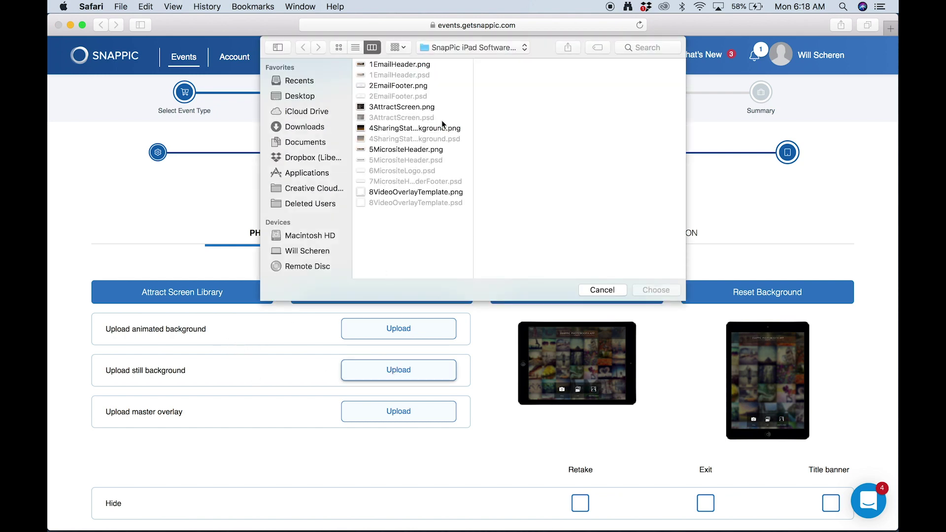
{"action": "left_click", "coordinate": [395, 128]}
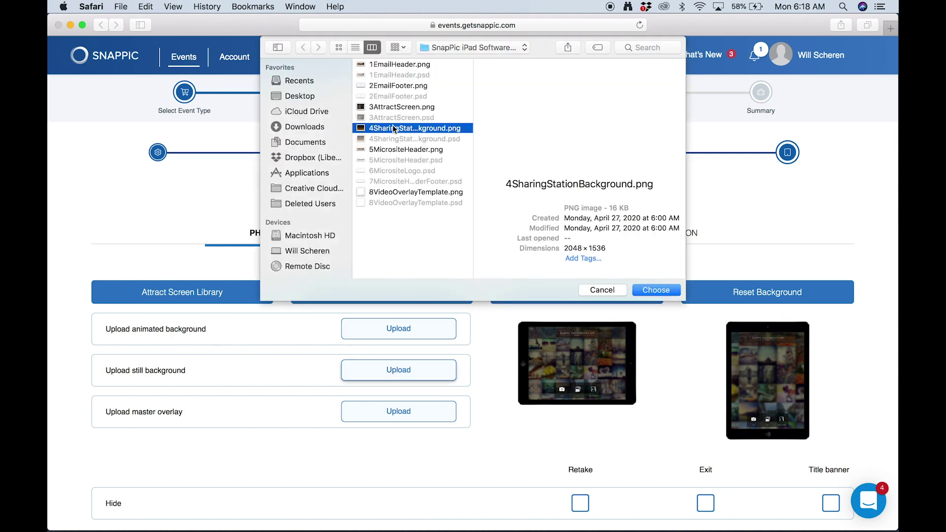
{"action": "left_click", "coordinate": [412, 104]}
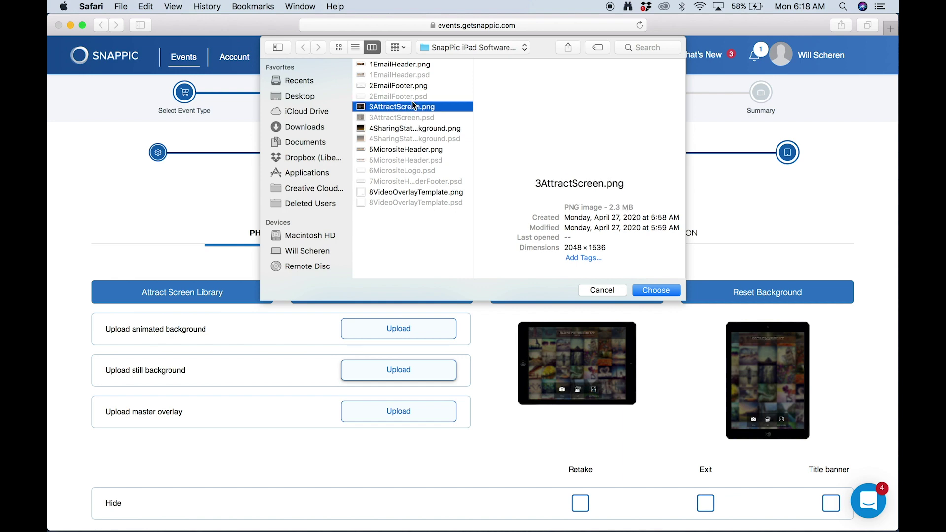
{"action": "left_click", "coordinate": [665, 293]}
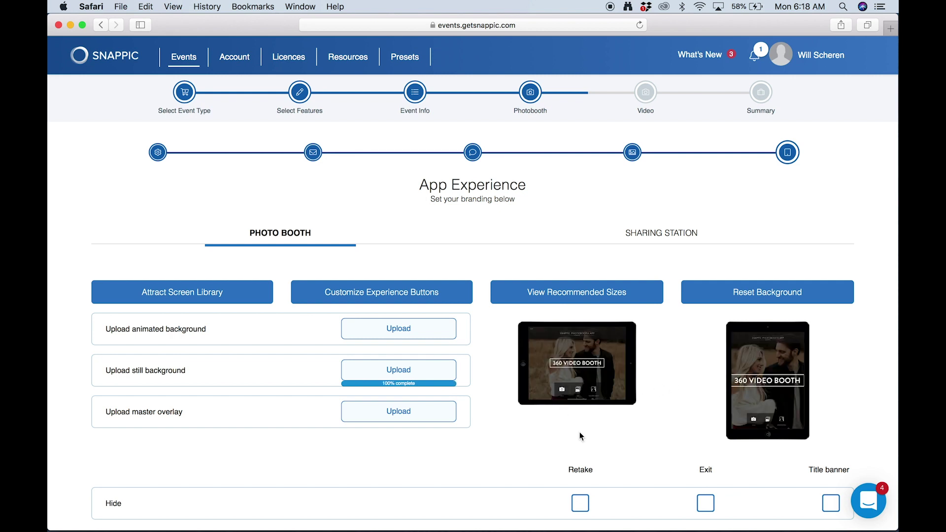
- Hide the title banner on the Photo Booth screen
{"action": "scroll", "coordinate": [661, 459], "scroll_direction": "down", "scroll_amount": 1}
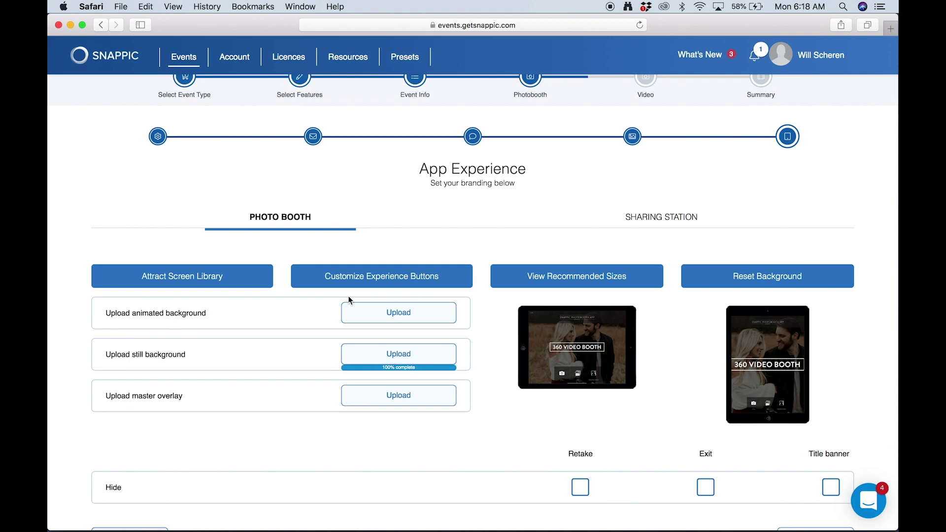
{"action": "scroll", "coordinate": [268, 340], "scroll_direction": "down", "scroll_amount": 2}
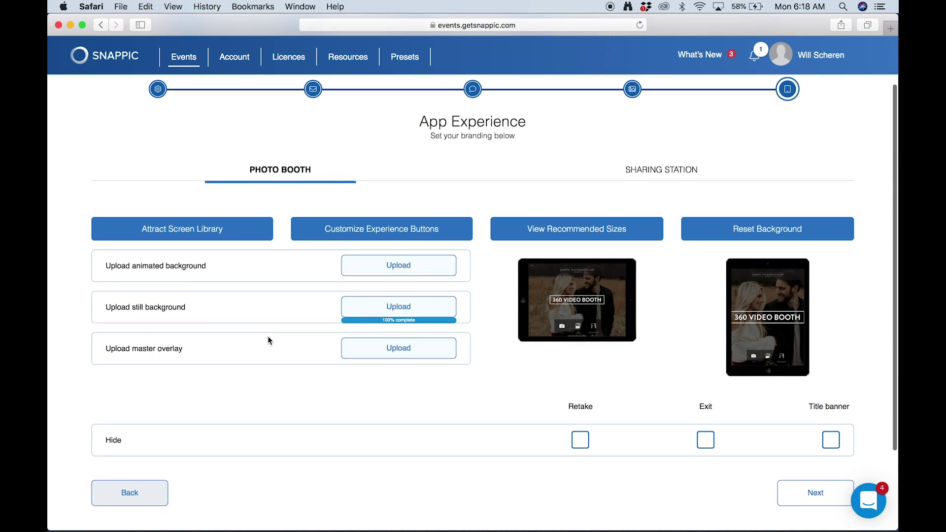
{"action": "scroll", "coordinate": [816, 382], "scroll_direction": "down", "scroll_amount": 2}
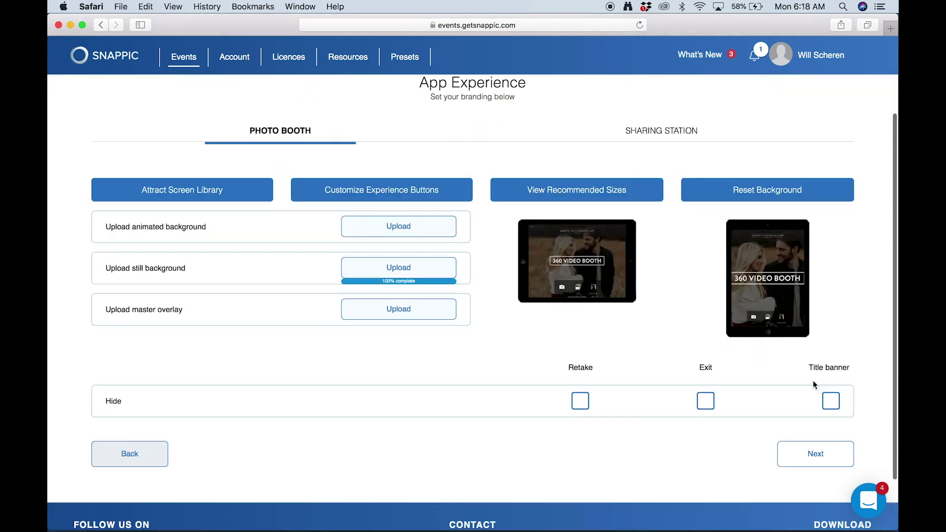
{"action": "left_click", "coordinate": [831, 402]}
{"action": "left_click", "coordinate": [832, 402]}
{"action": "left_click", "coordinate": [832, 402]}
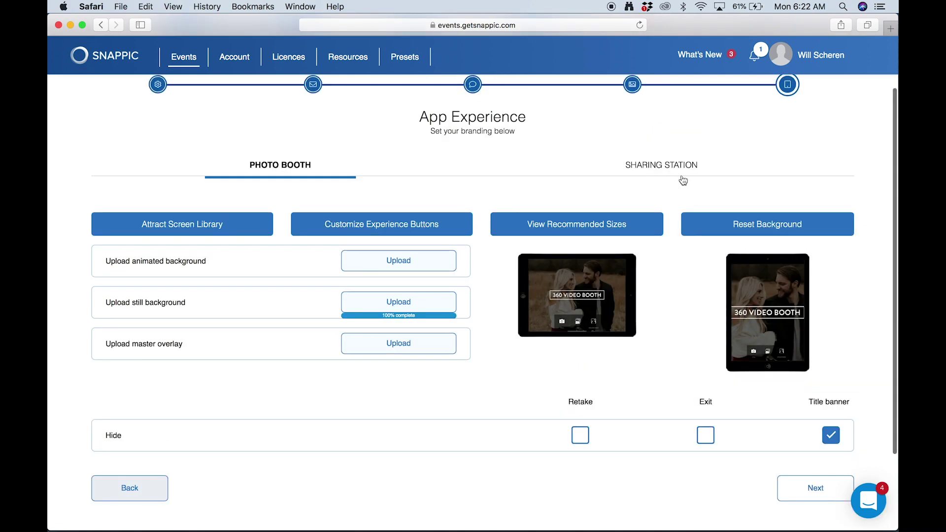
- Upload 4SharingStationBackground.png as the Sharing Station still background
{"action": "left_click", "coordinate": [670, 165]}
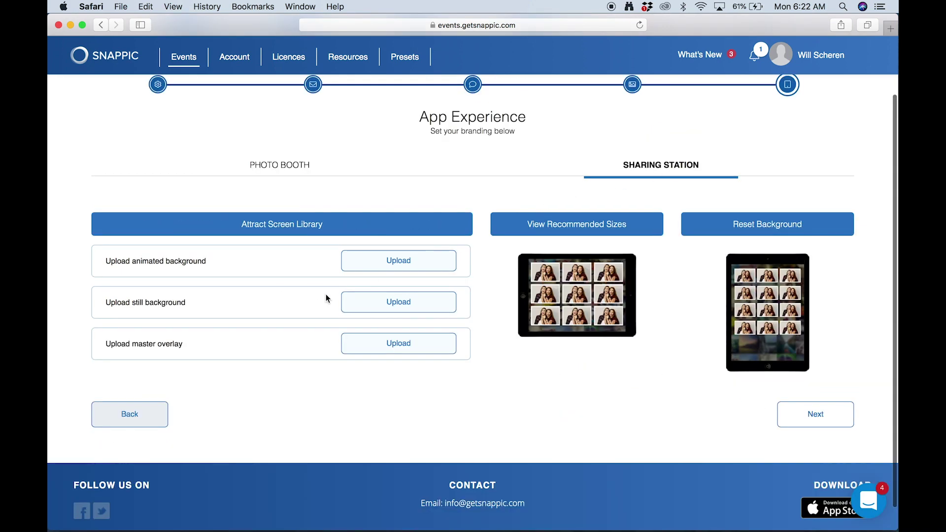
{"action": "left_click", "coordinate": [388, 303]}
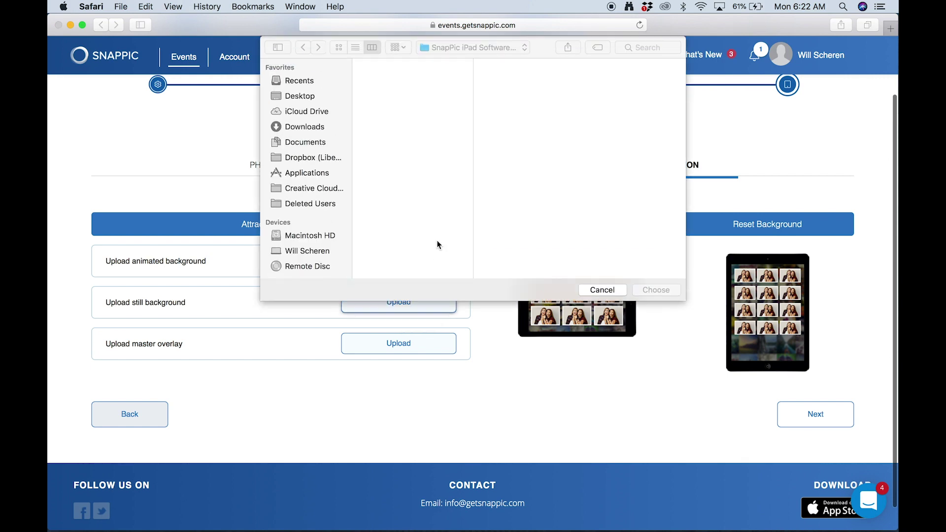
{"action": "left_click", "coordinate": [406, 129]}
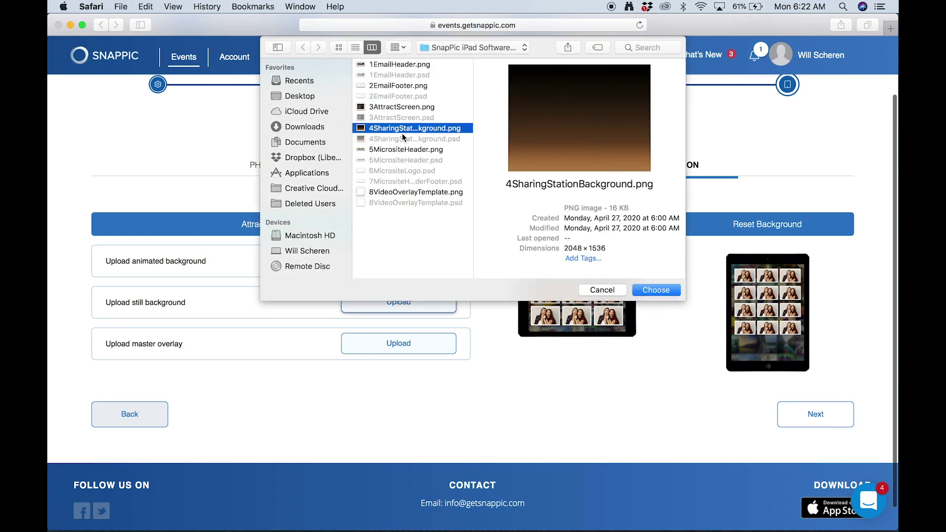
{"action": "left_click", "coordinate": [655, 289]}
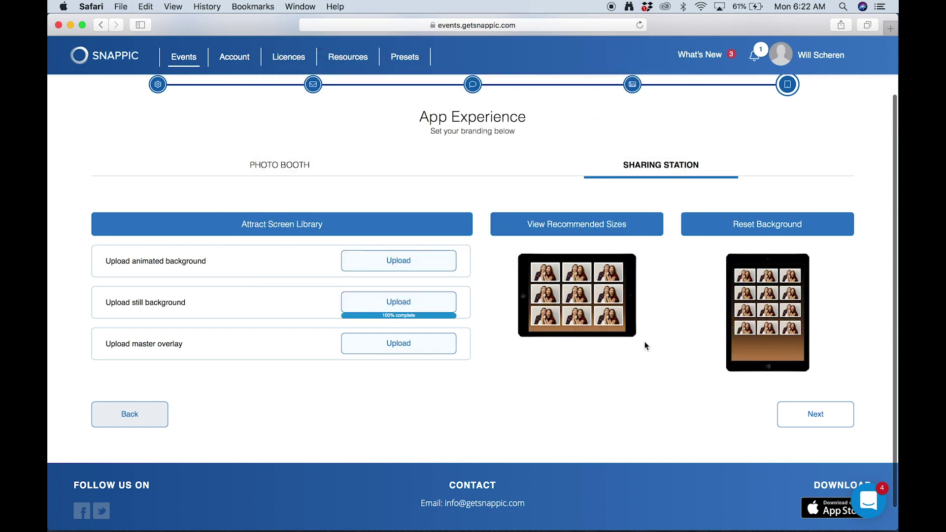
{"action": "left_click", "coordinate": [816, 418]}
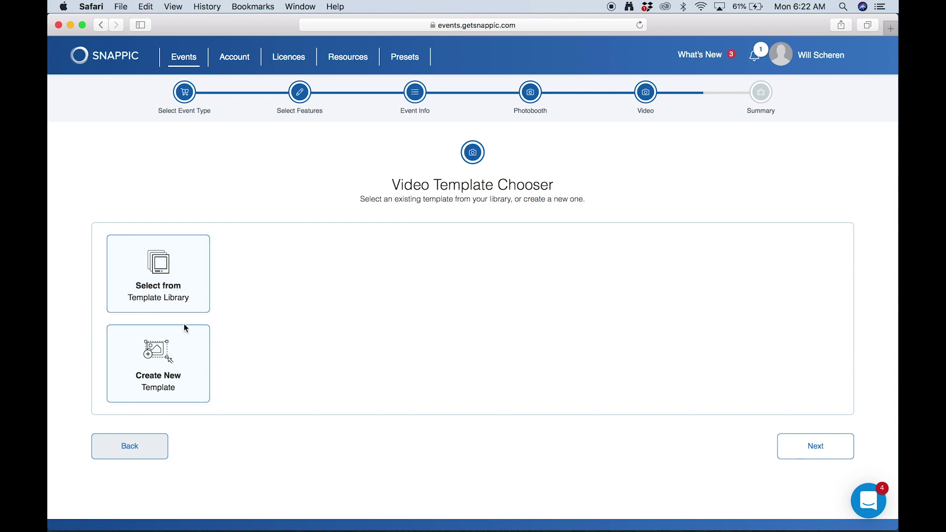
- Create a new video template named 'John And Kate' with 8VideoOverlayTemplate.png as its overlay
{"action": "left_click", "coordinate": [185, 347]}
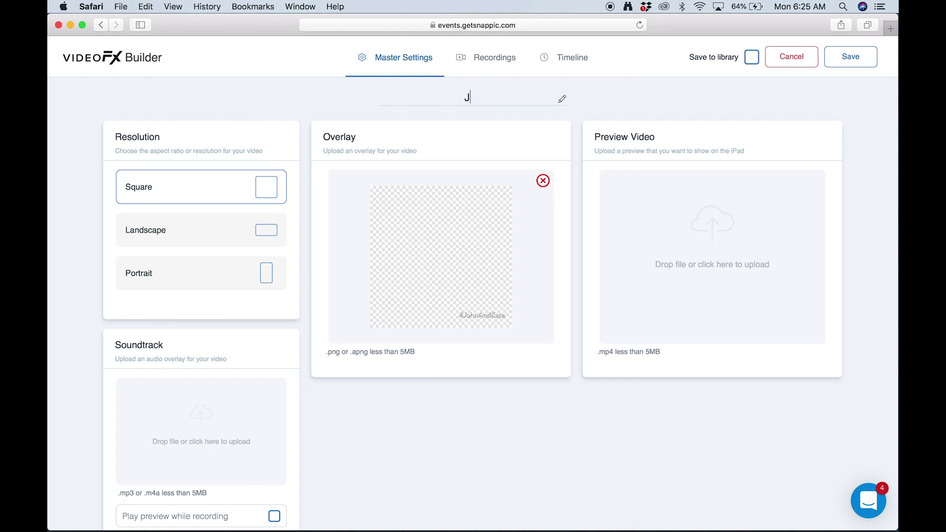
{"action": "type", "text": "ohn And Kate"}
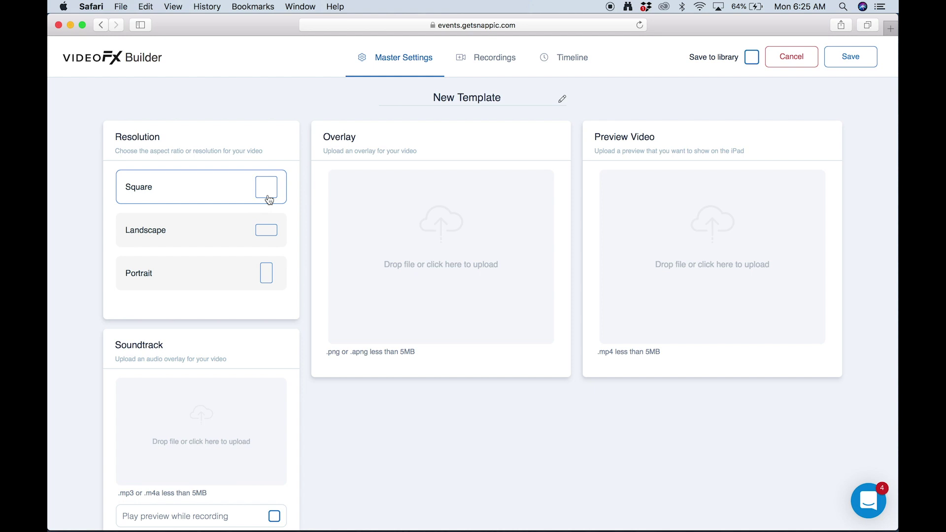
{"action": "left_click", "coordinate": [397, 232]}
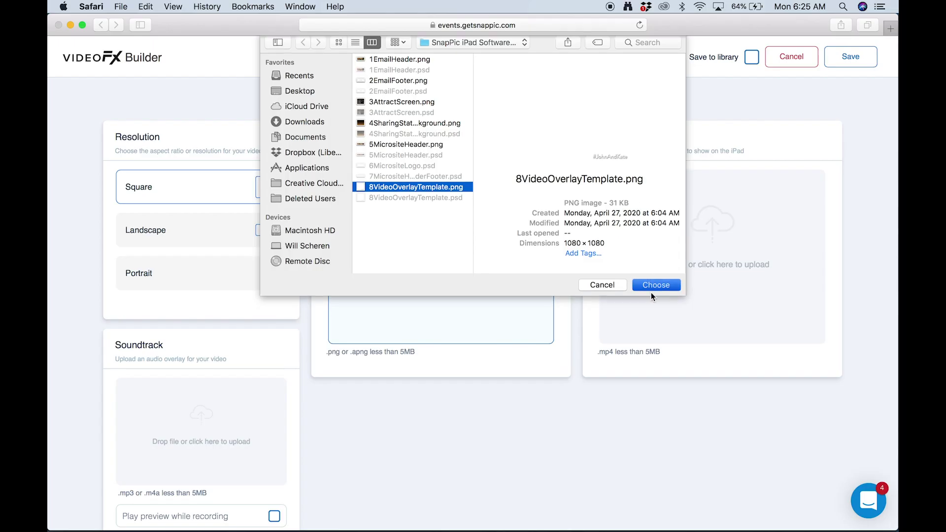
{"action": "left_click", "coordinate": [651, 289]}
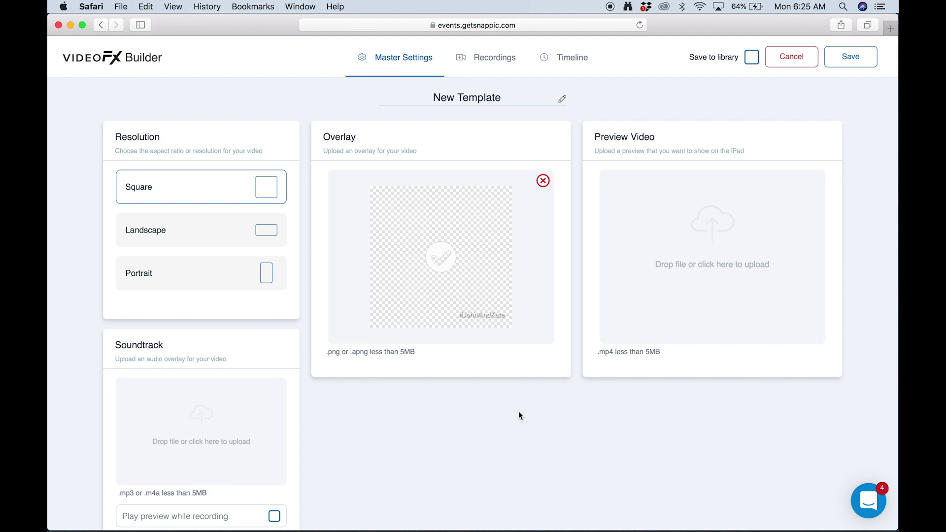
{"action": "scroll", "coordinate": [445, 430], "scroll_direction": "down", "scroll_amount": 2}
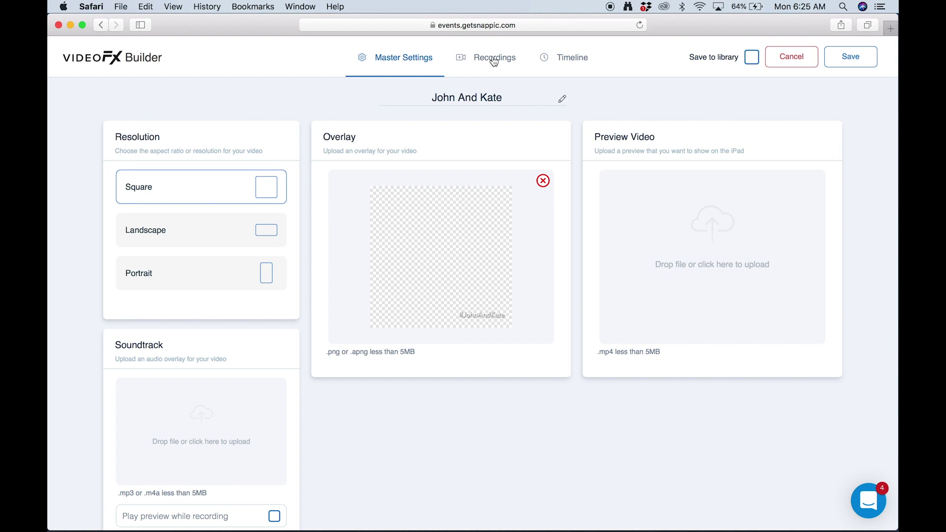
- Set Recording 1's countdown text to 'Get Ready!' and its recording duration to 3 s
{"action": "left_click", "coordinate": [494, 61]}
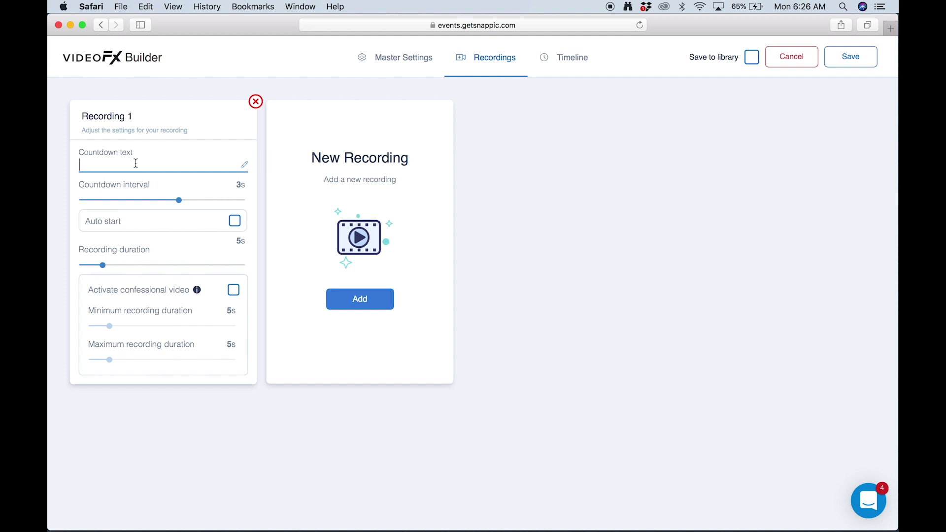
{"action": "type", "text": "Get Ready!"}
{"action": "left_click_drag", "start_coordinate": [102, 266], "coordinate": [93, 268]}
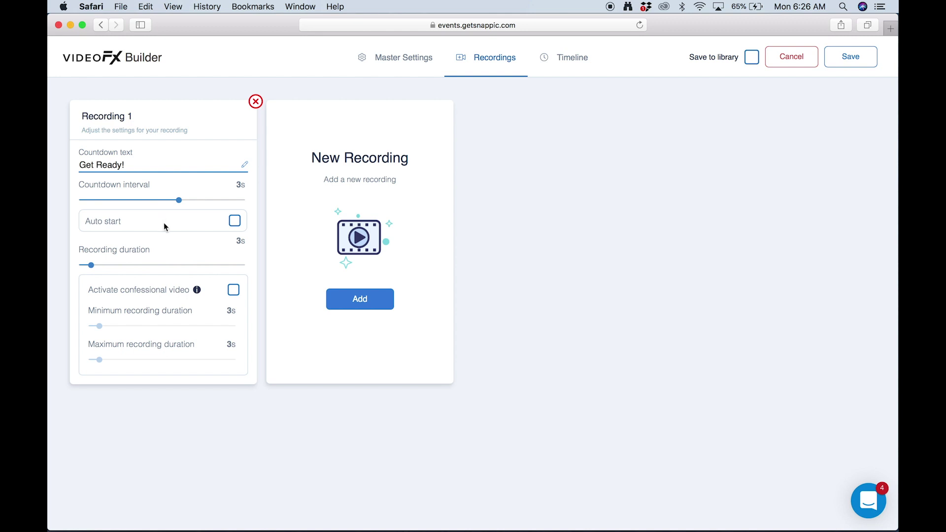
- Add an App Recorded Video clip slowed to 0.25x (12 s) and save the John And Kate template
{"action": "left_click", "coordinate": [568, 66]}
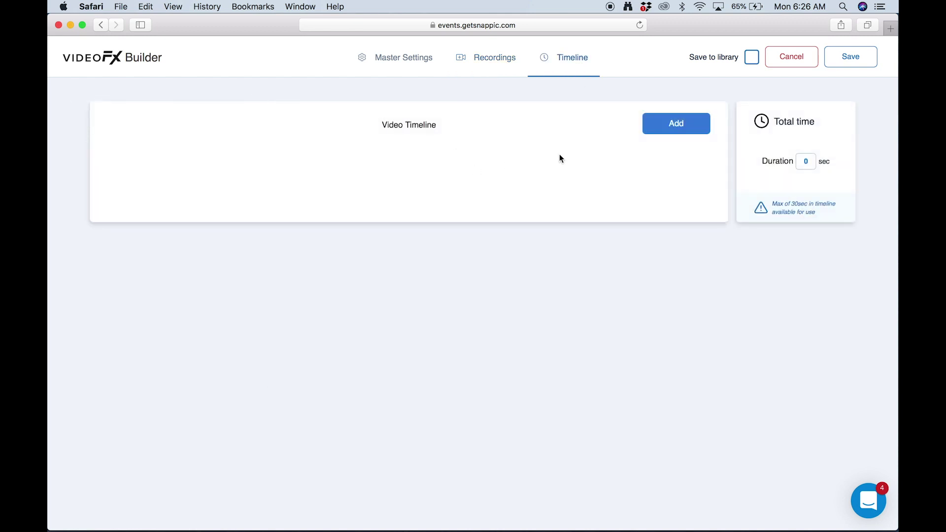
{"action": "left_click", "coordinate": [666, 130]}
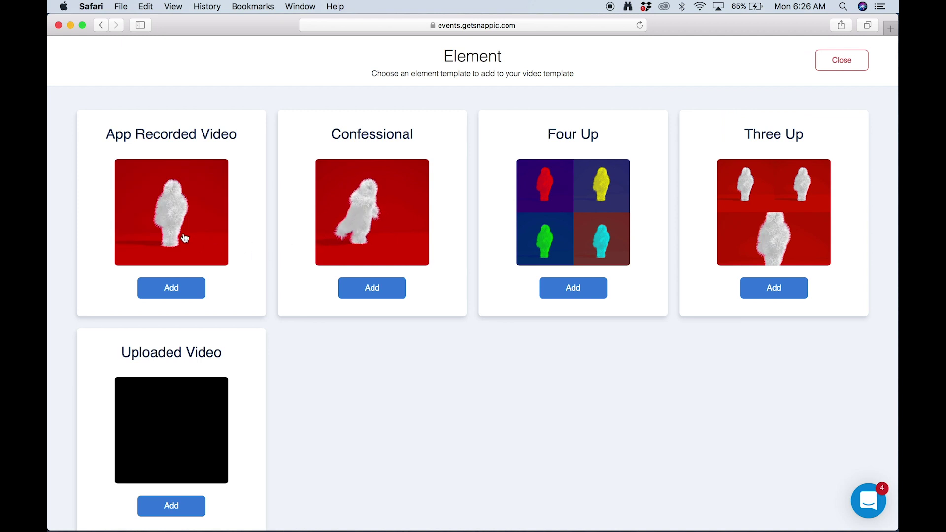
{"action": "left_click", "coordinate": [178, 242]}
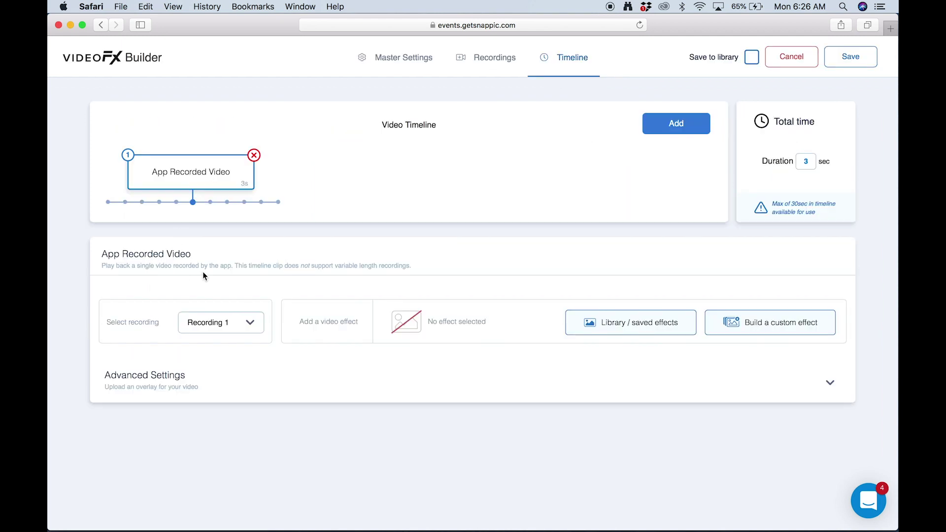
{"action": "left_click", "coordinate": [172, 385]}
{"action": "scroll", "coordinate": [182, 390], "scroll_direction": "down", "scroll_amount": 5}
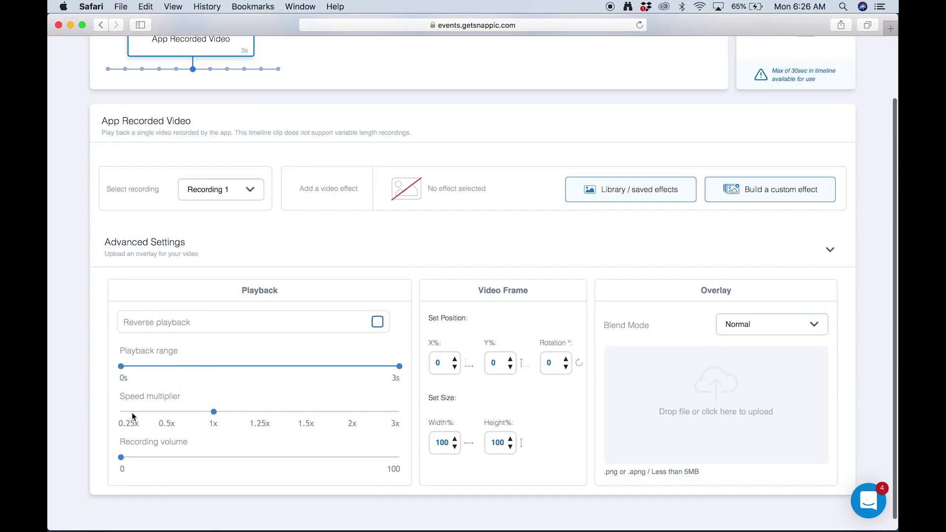
{"action": "left_click_drag", "start_coordinate": [213, 412], "coordinate": [127, 407]}
{"action": "scroll", "coordinate": [229, 392], "scroll_direction": "up", "scroll_amount": 5}
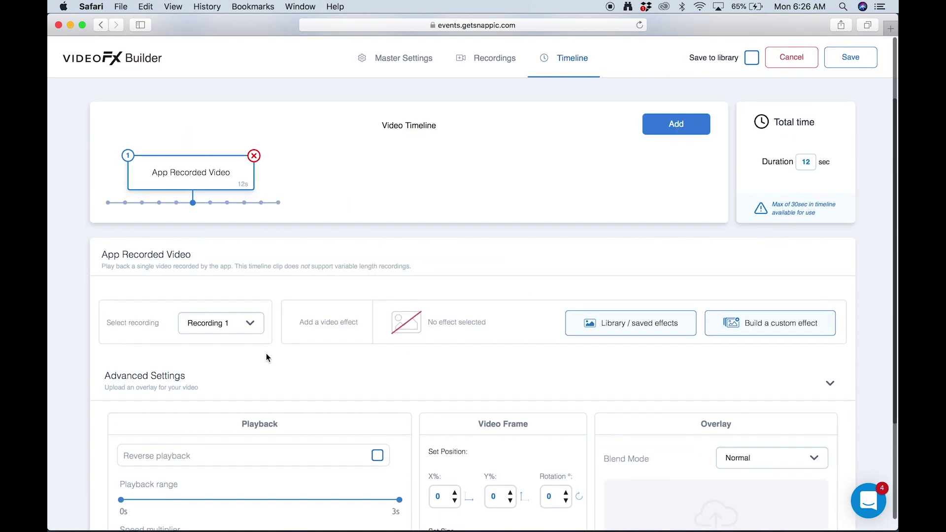
{"action": "left_click", "coordinate": [850, 57]}
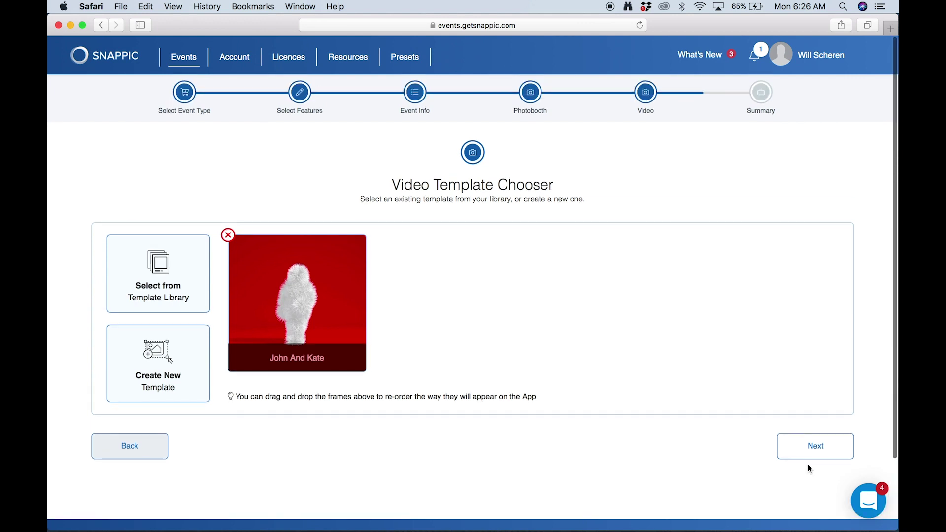
- On the Summary step, choose Pay later to create the event without paying the $69
{"action": "left_click", "coordinate": [808, 447]}
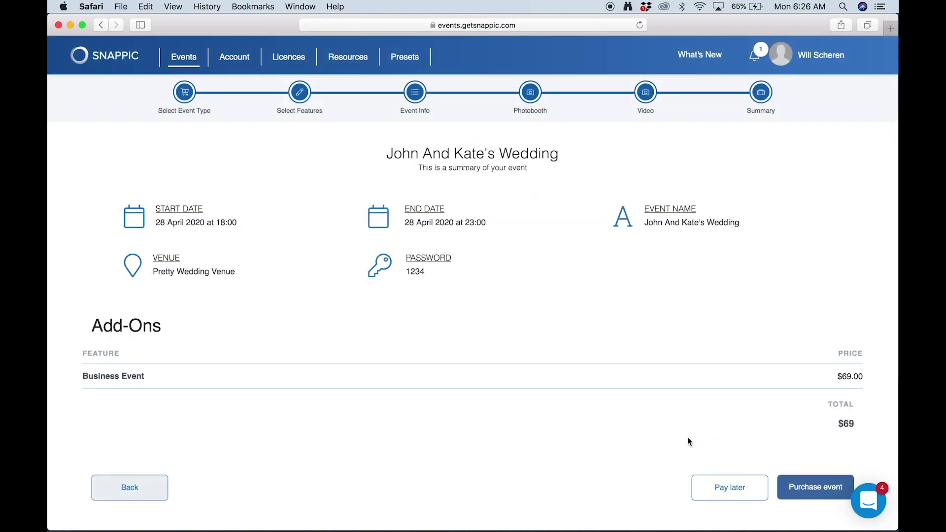
{"action": "scroll", "coordinate": [687, 437], "scroll_direction": "down", "scroll_amount": 2}
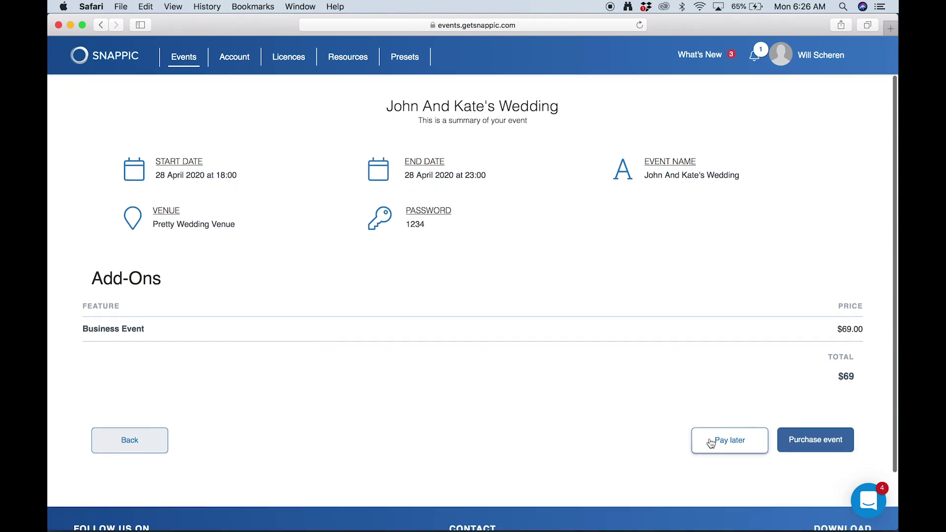
{"action": "scroll", "coordinate": [270, 234], "scroll_direction": "up", "scroll_amount": 2}
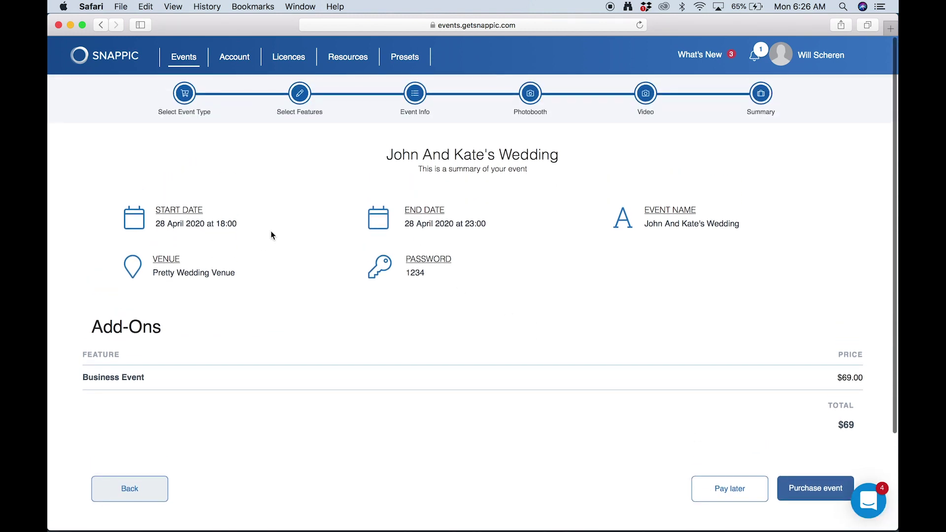
{"action": "scroll", "coordinate": [271, 235], "scroll_direction": "down", "scroll_amount": 1}
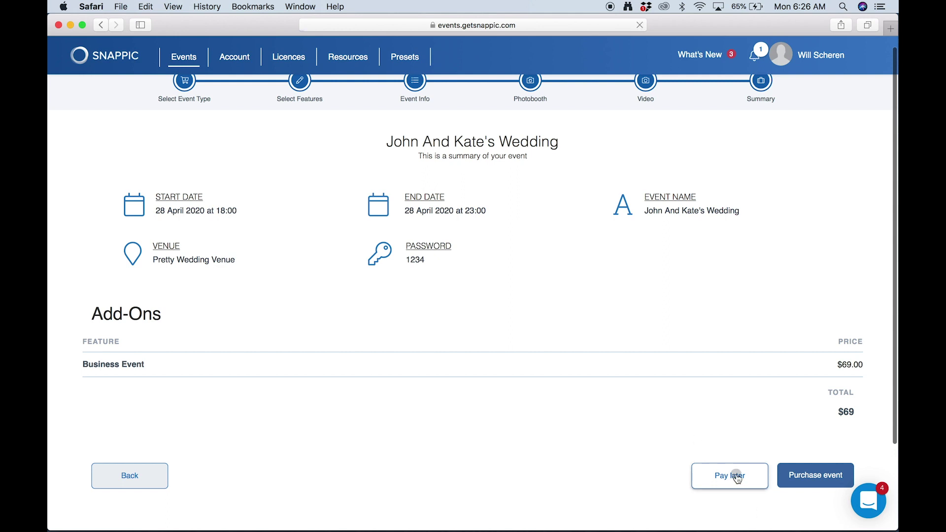
{"action": "left_click", "coordinate": [734, 477]}
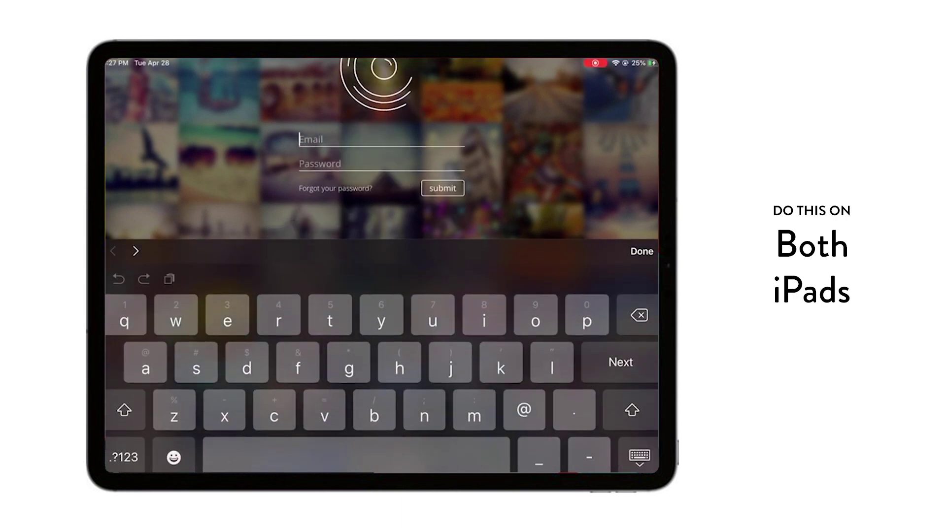
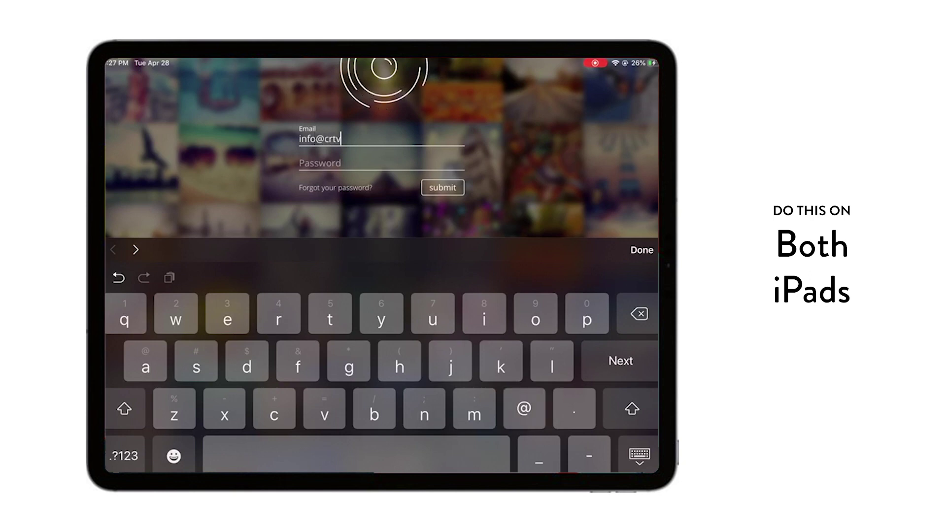
- Enter the account e-mail, then the account password, to log in to the Snappic iPad app
{"action": "key", "text": "Return"}
{"action": "type", "text": "••r"}
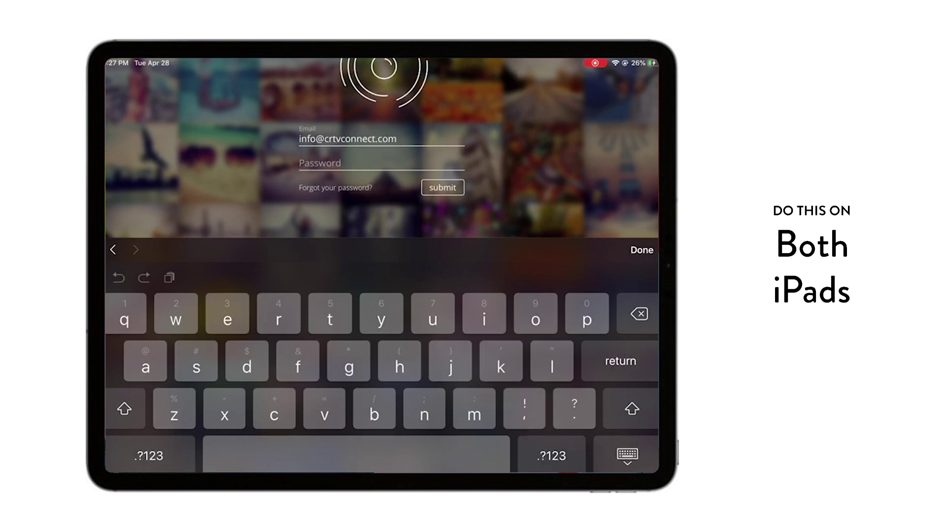
{"action": "type", "text": "•••••"}
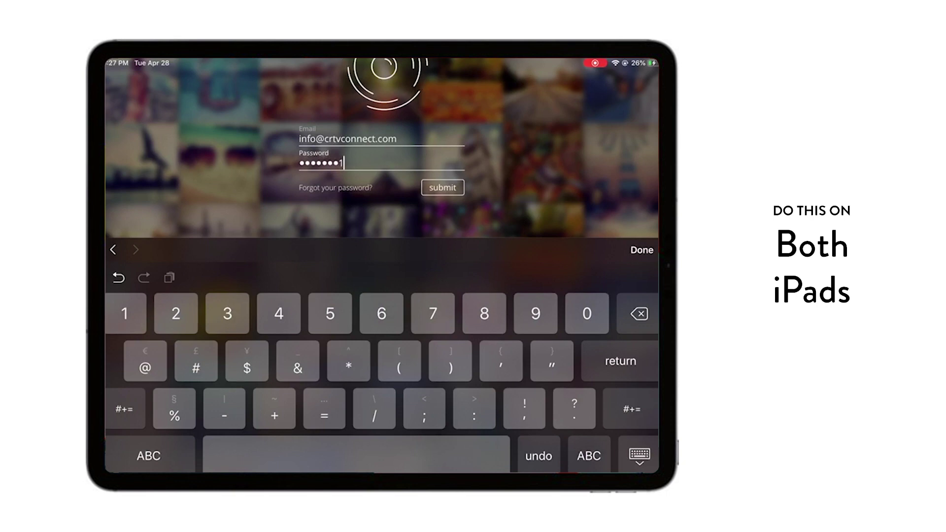
{"action": "key", "text": "Return"}
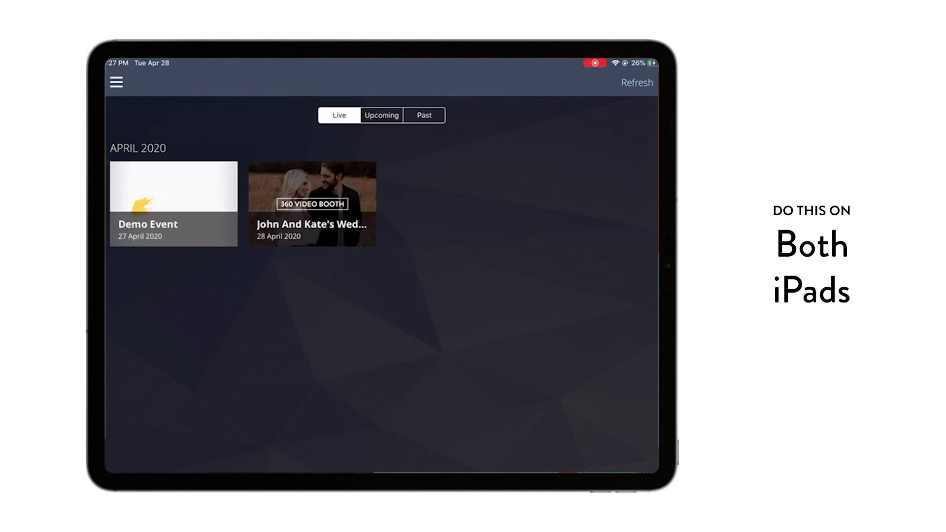
- Open John And Kate's Wedding, switch off Still, and connect the ORCA-00136 accessory
{"action": "left_click", "coordinate": [313, 204]}
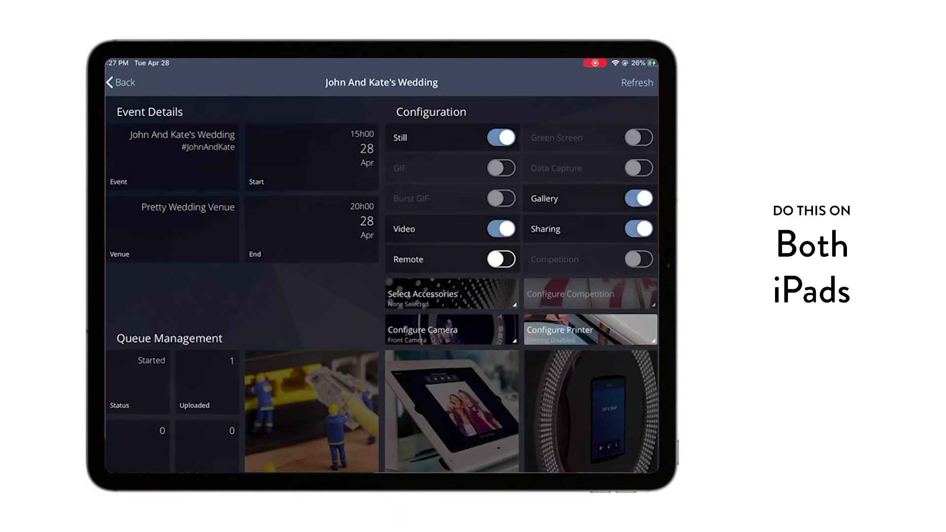
{"action": "left_click", "coordinate": [501, 137]}
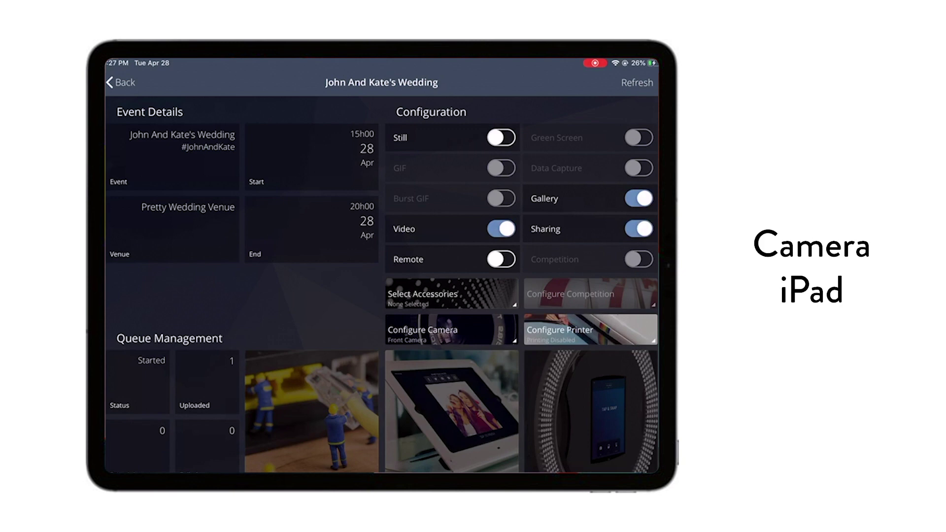
{"action": "left_click", "coordinate": [422, 294]}
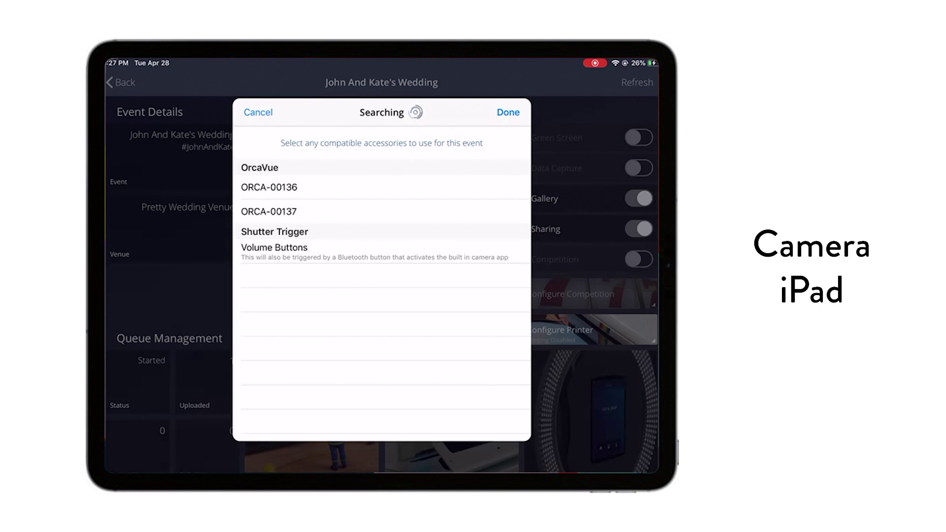
{"action": "left_click", "coordinate": [296, 187]}
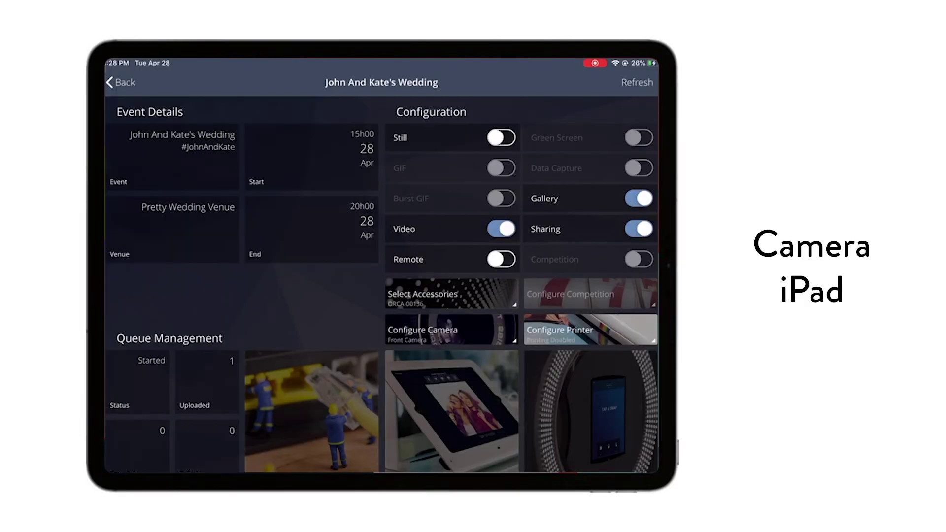
- Select the Back Camera, adjust the OrcaVue speed slider, and start the 360 Video Booth
{"action": "left_click", "coordinate": [422, 330]}
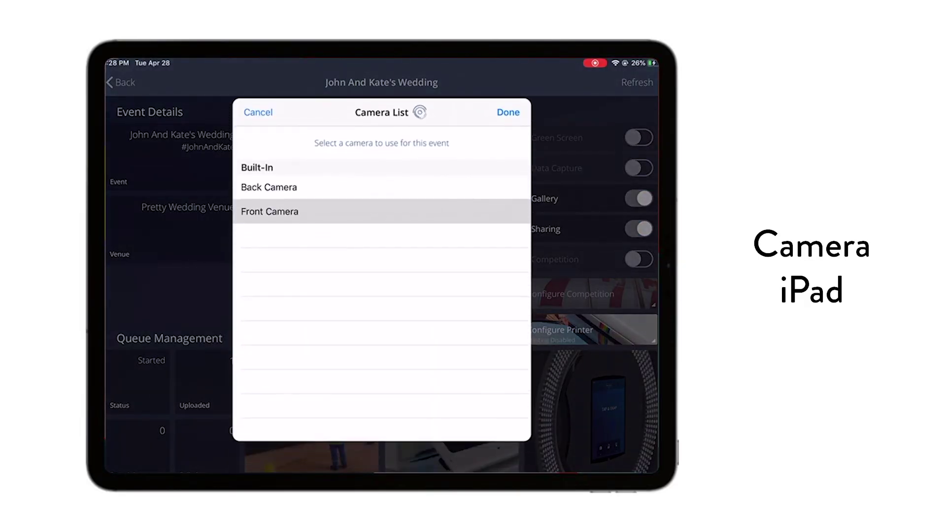
{"action": "left_click", "coordinate": [276, 197]}
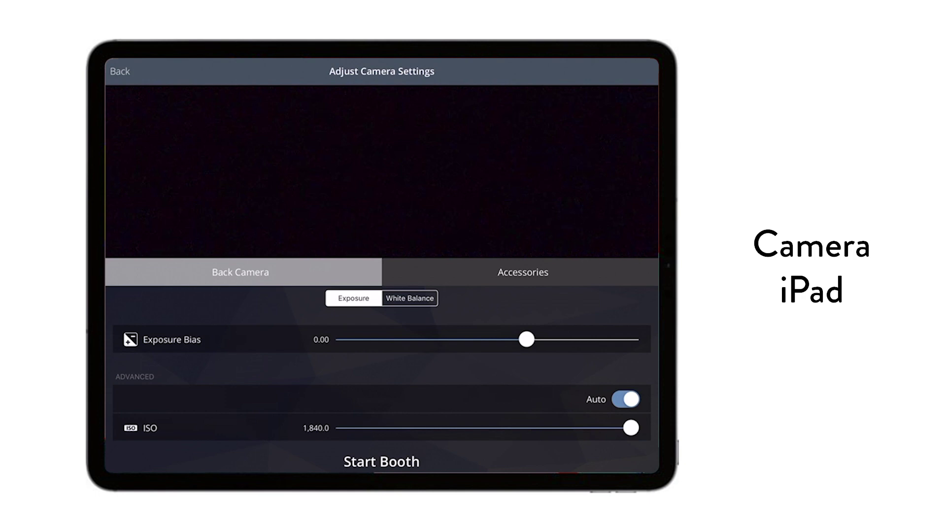
{"action": "left_click", "coordinate": [523, 272]}
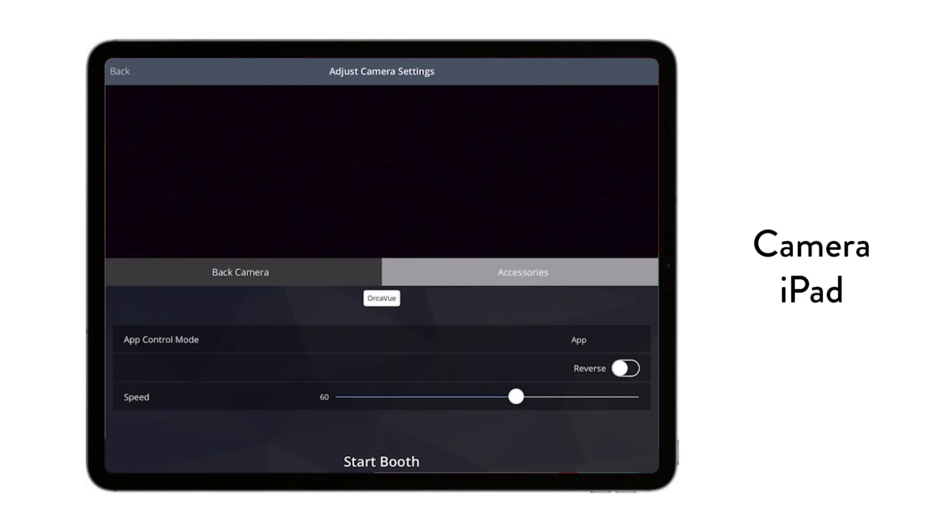
{"action": "mouse_move", "coordinate": [515, 397]}
{"action": "left_mouse_down"}
{"action": "mouse_move", "coordinate": [578, 396]}
{"action": "mouse_move", "coordinate": [492, 396]}
{"action": "mouse_move", "coordinate": [516, 397]}
{"action": "left_mouse_up"}
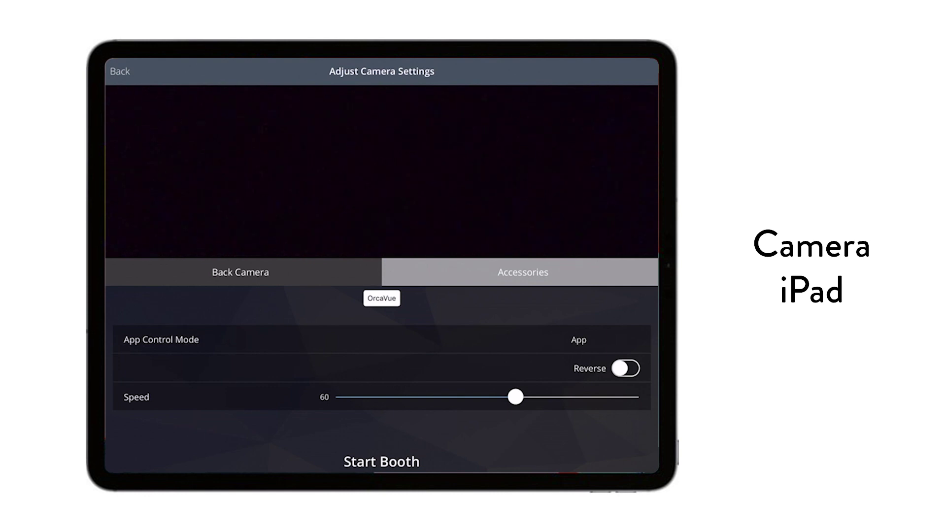
{"action": "left_click", "coordinate": [381, 462]}
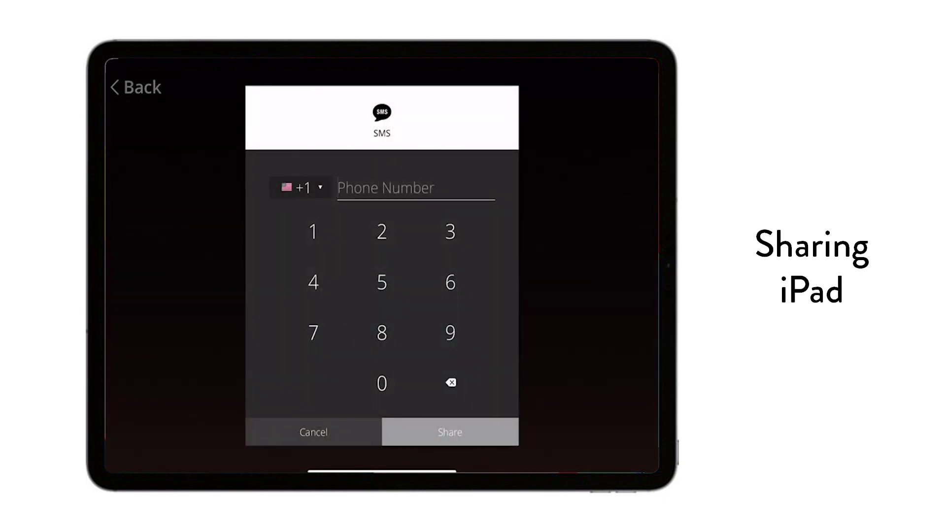
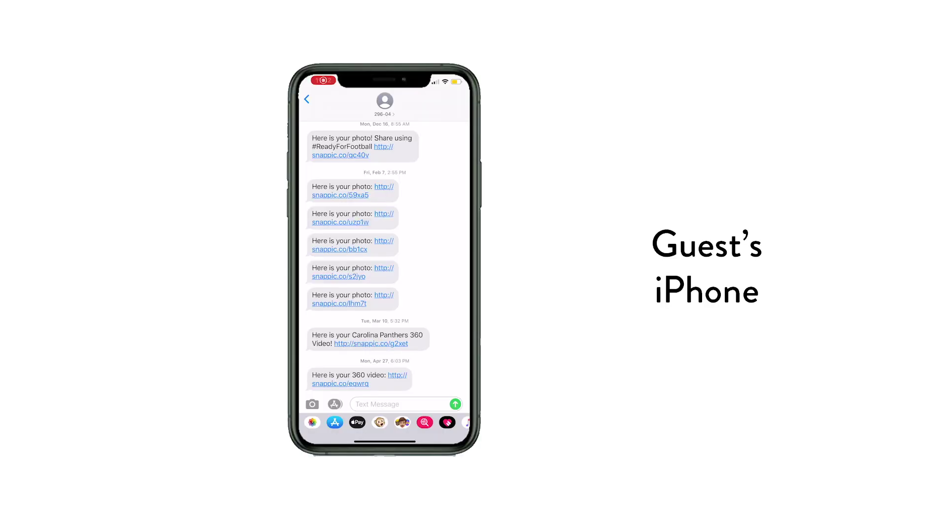
- Share the booth video to the guest's phone number and e-mail address, then play it from the texted link
{"action": "left_click", "coordinate": [340, 383]}
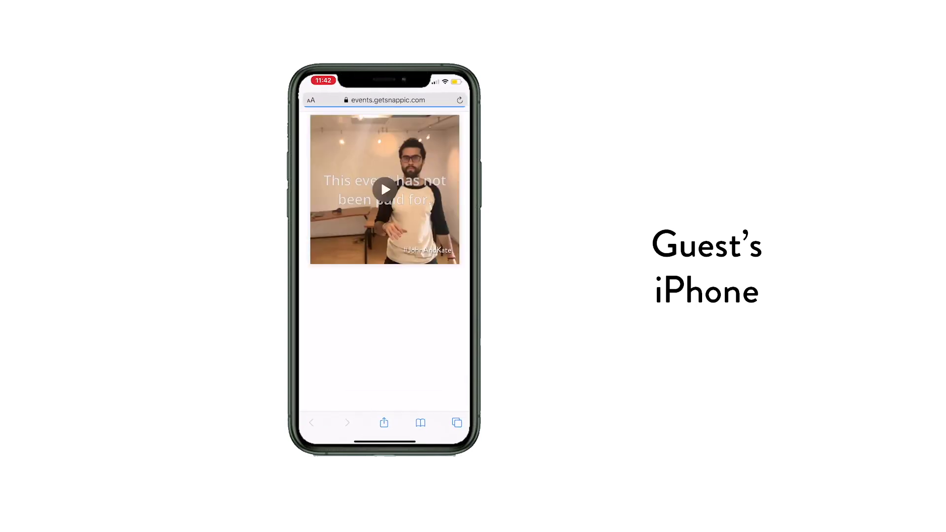
{"action": "left_click", "coordinate": [386, 189]}
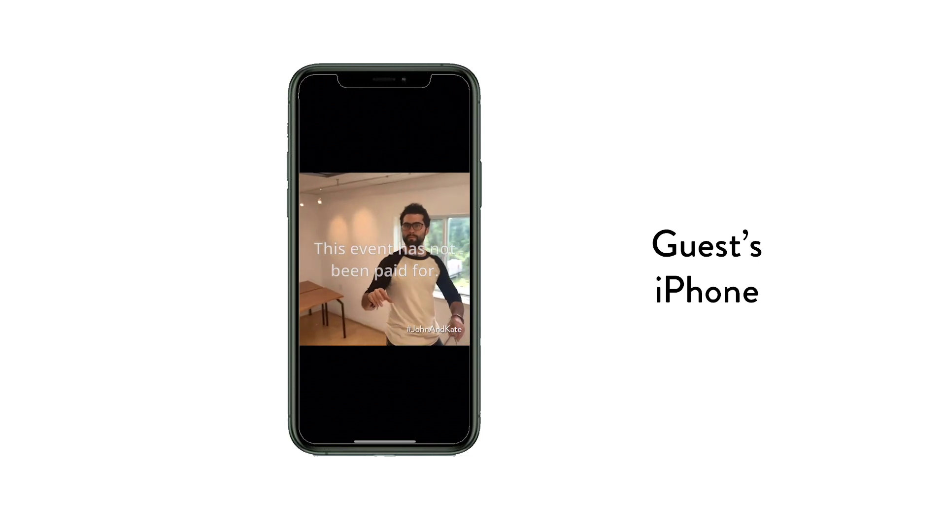
{"action": "left_click", "coordinate": [349, 200]}
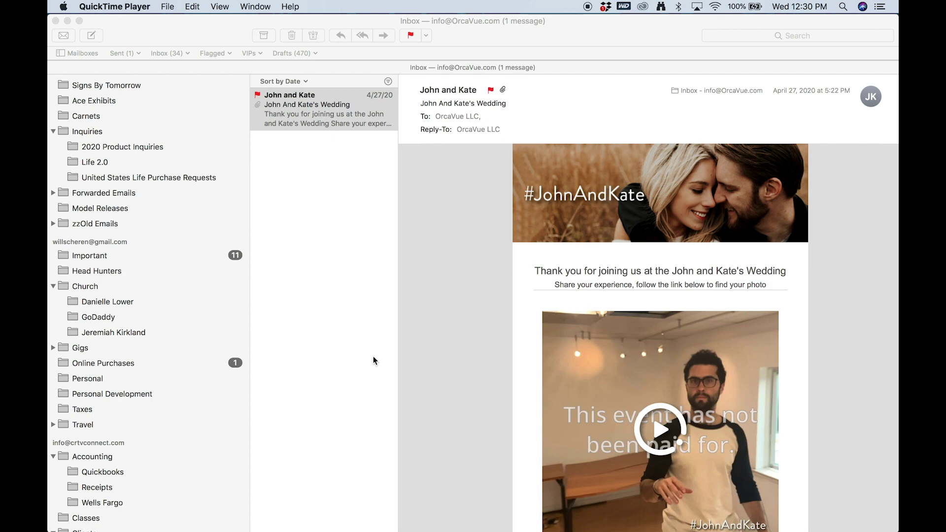
- Download the booth video from the link in the John And Kate's Wedding email
{"action": "scroll", "coordinate": [516, 344], "scroll_direction": "down", "scroll_amount": 3}
{"action": "left_click", "coordinate": [516, 344]}
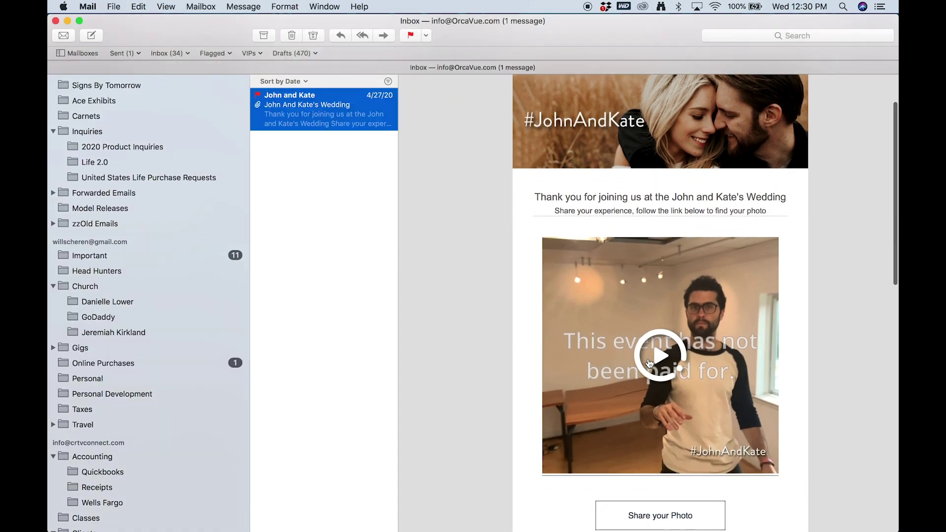
{"action": "left_click", "coordinate": [550, 347]}
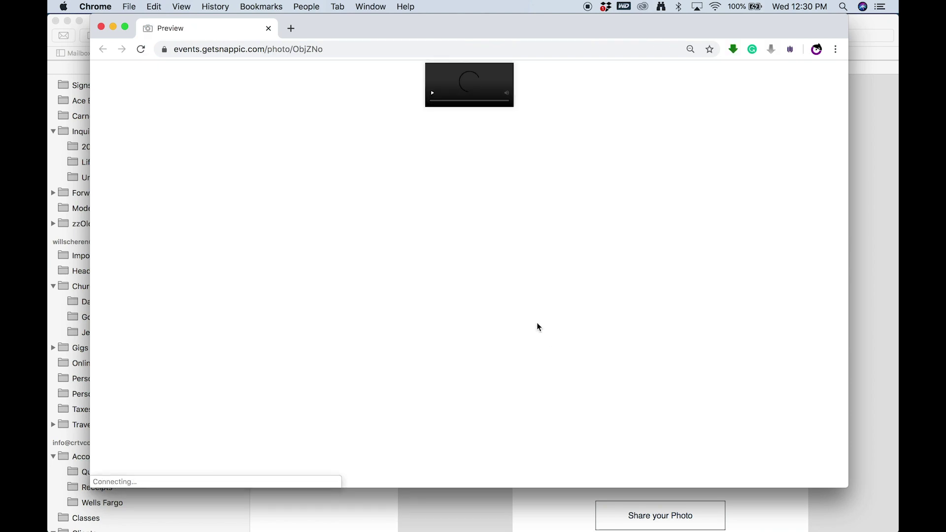
{"action": "left_click", "coordinate": [530, 183]}
{"action": "key", "text": "super+Tab"}
- Save the email's attached video.mp4 to the Desktop
{"action": "scroll", "coordinate": [610, 308], "scroll_direction": "down", "scroll_amount": 10}
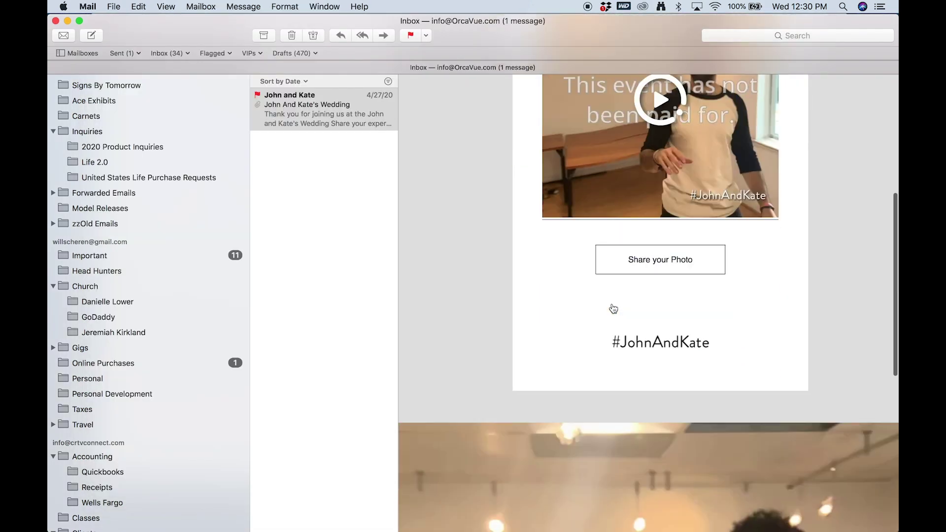
{"action": "right_click", "coordinate": [724, 329]}
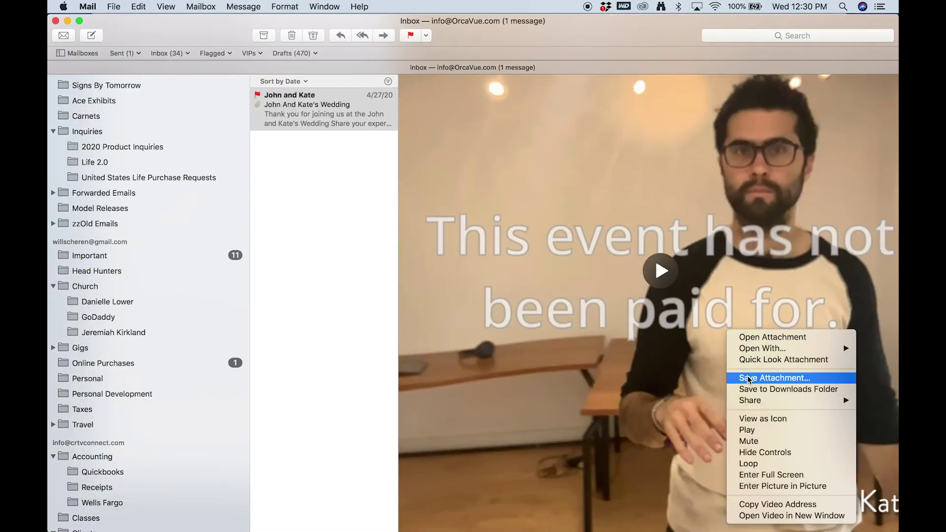
{"action": "left_click", "coordinate": [701, 387]}
{"action": "key", "text": "Return"}
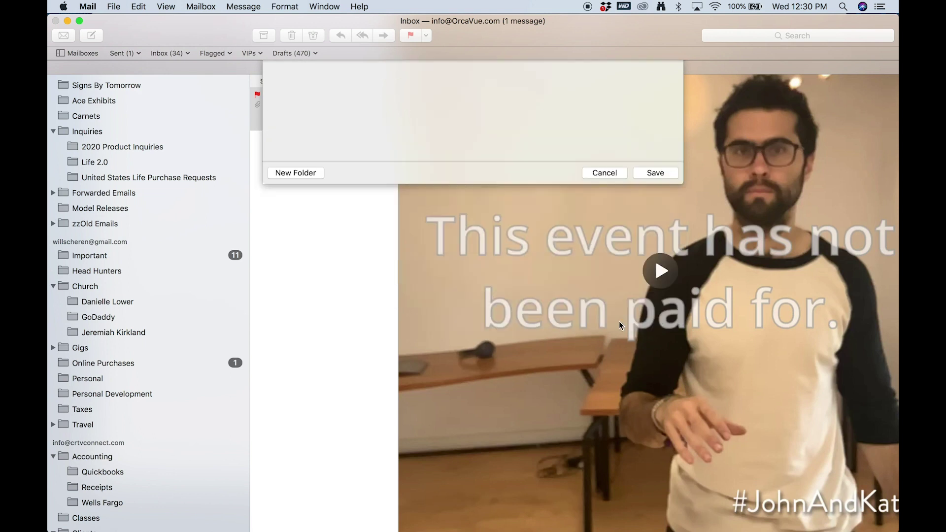